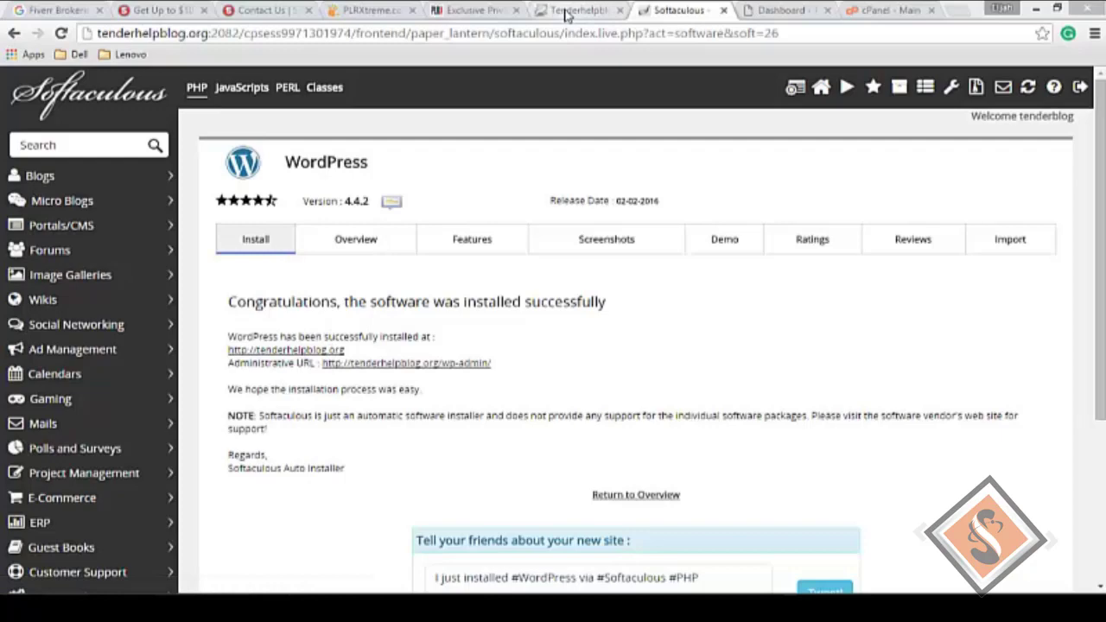
Step: Open the tenderhelpblog.org admin Dashboard in a new tab from Softaculous's Administrative URL
{"action": "left_click_drag", "start_coordinate": [563, 12], "coordinate": [672, 16]}
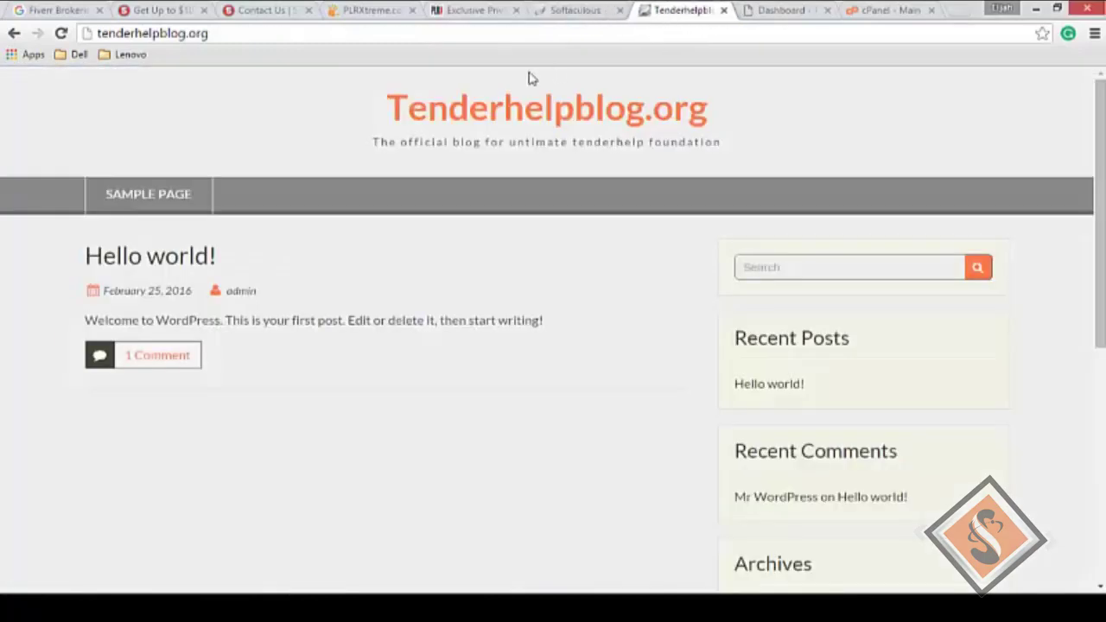
{"action": "left_click", "coordinate": [580, 10]}
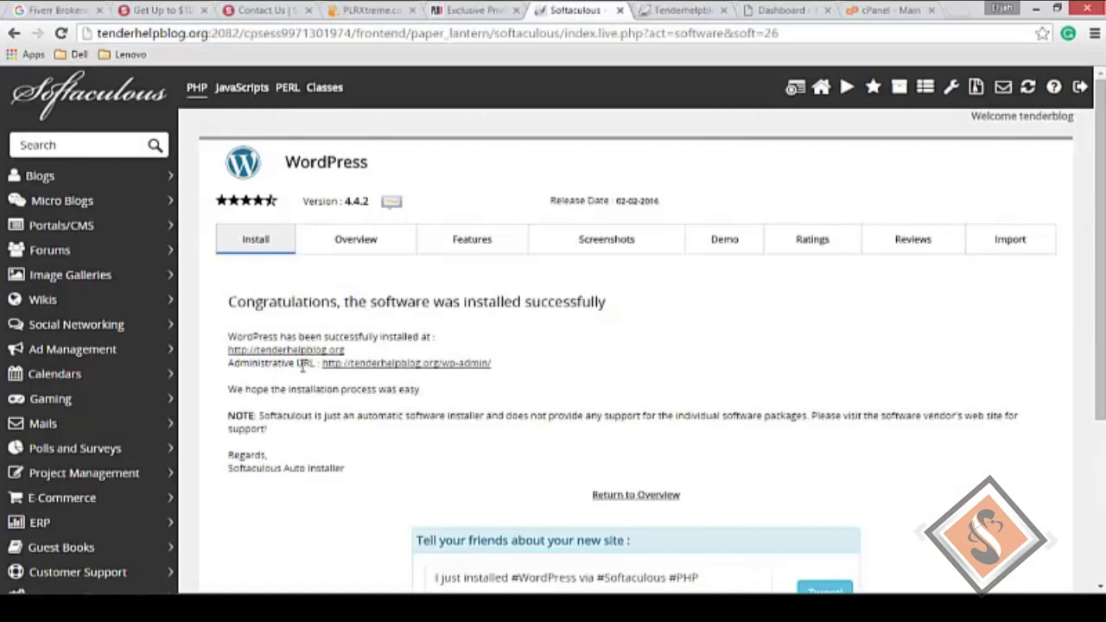
{"action": "right_click", "coordinate": [413, 370]}
{"action": "left_click", "coordinate": [445, 381]}
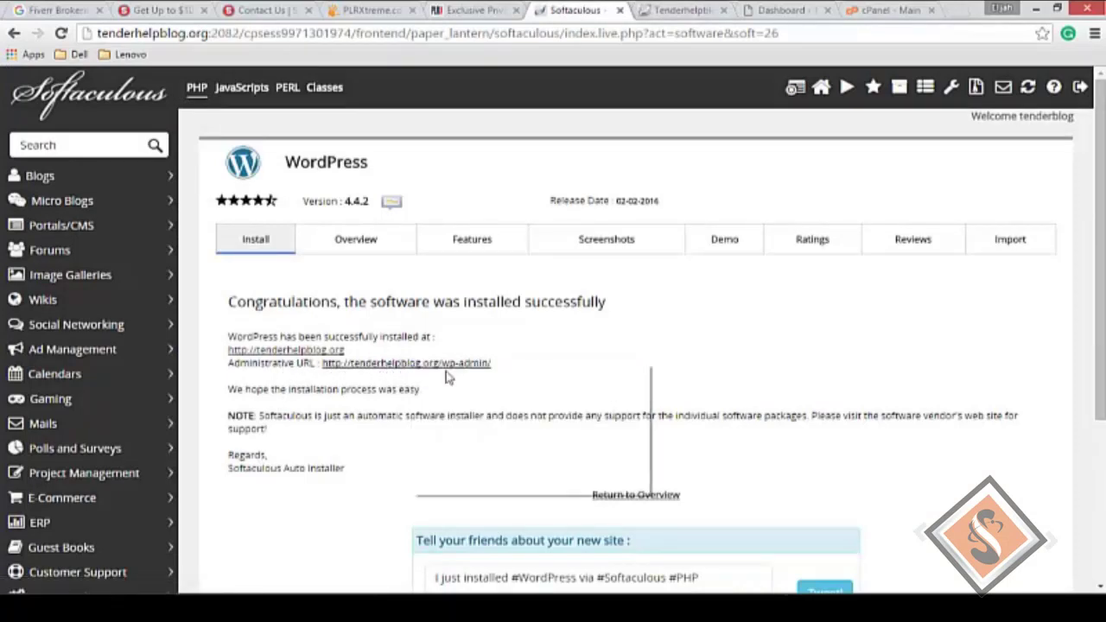
Step: Reload the wp-admin Dashboard and look over its welcome, At a Glance and Activity panels
{"action": "left_click", "coordinate": [698, 8]}
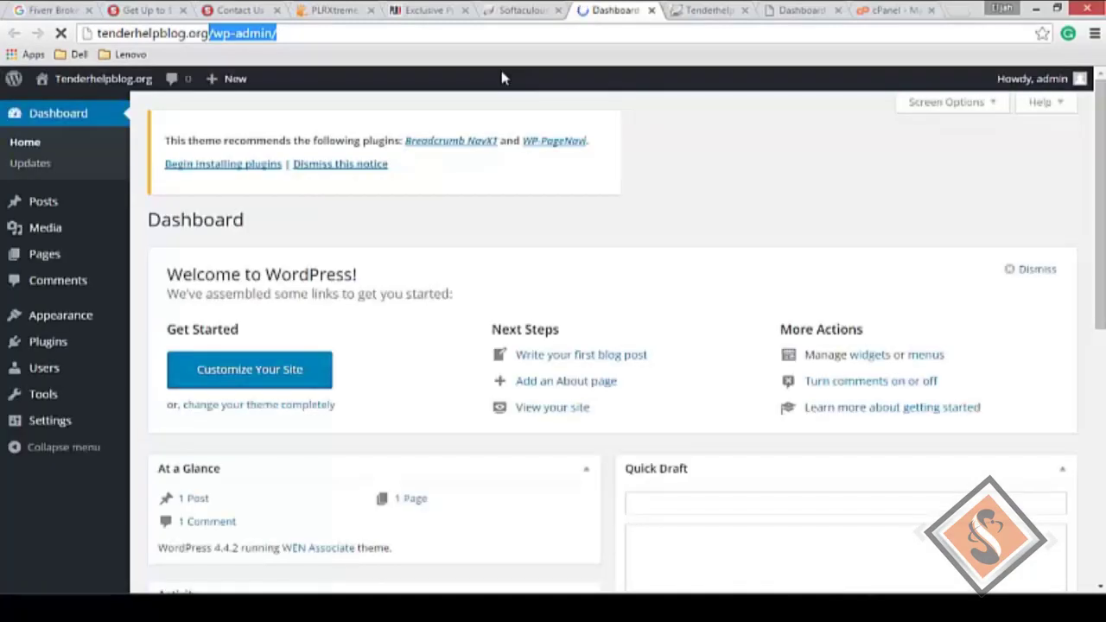
{"action": "key", "text": "Return"}
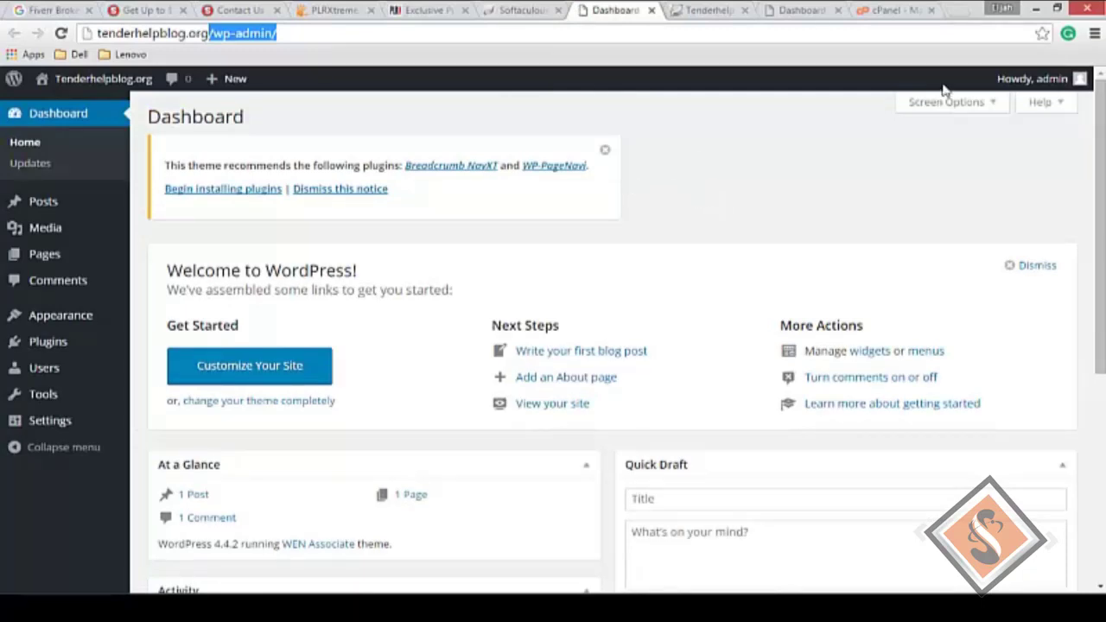
{"action": "mouse_move", "coordinate": [1052, 82]}
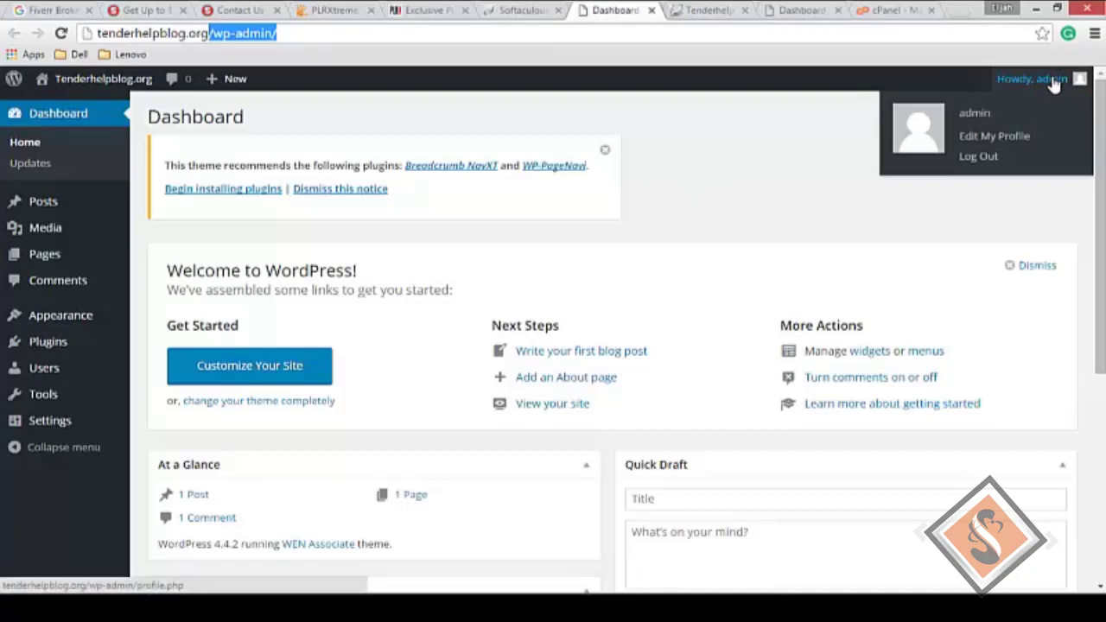
{"action": "left_click", "coordinate": [711, 136]}
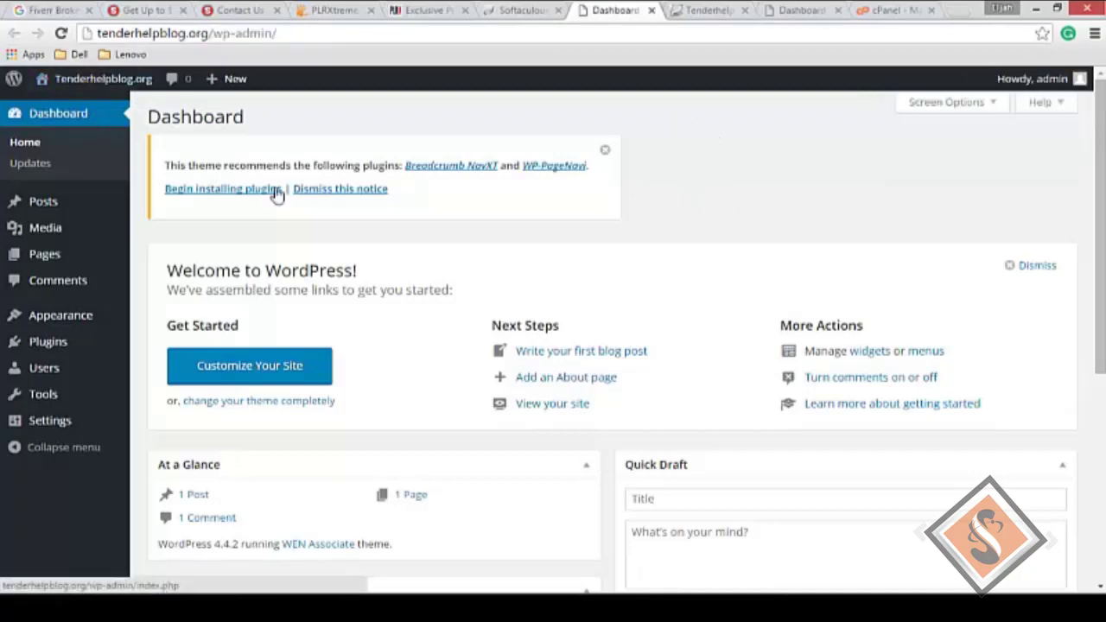
{"action": "scroll", "coordinate": [726, 242], "scroll_direction": "down", "scroll_amount": 2}
{"action": "scroll", "coordinate": [727, 243], "scroll_direction": "down", "scroll_amount": 2}
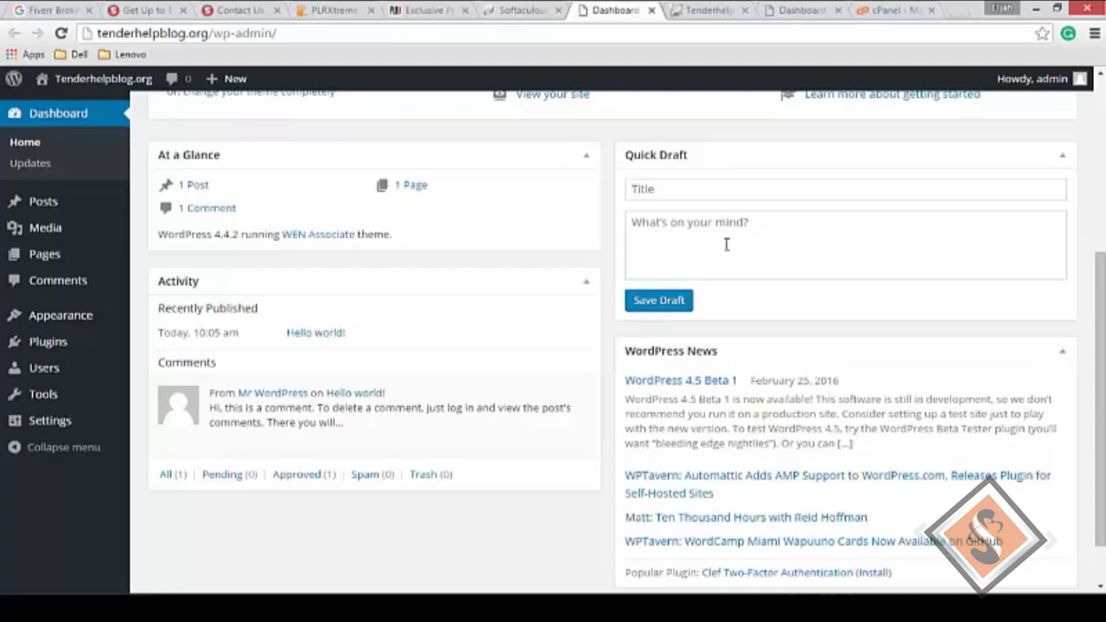
{"action": "scroll", "coordinate": [726, 244], "scroll_direction": "up", "scroll_amount": 4}
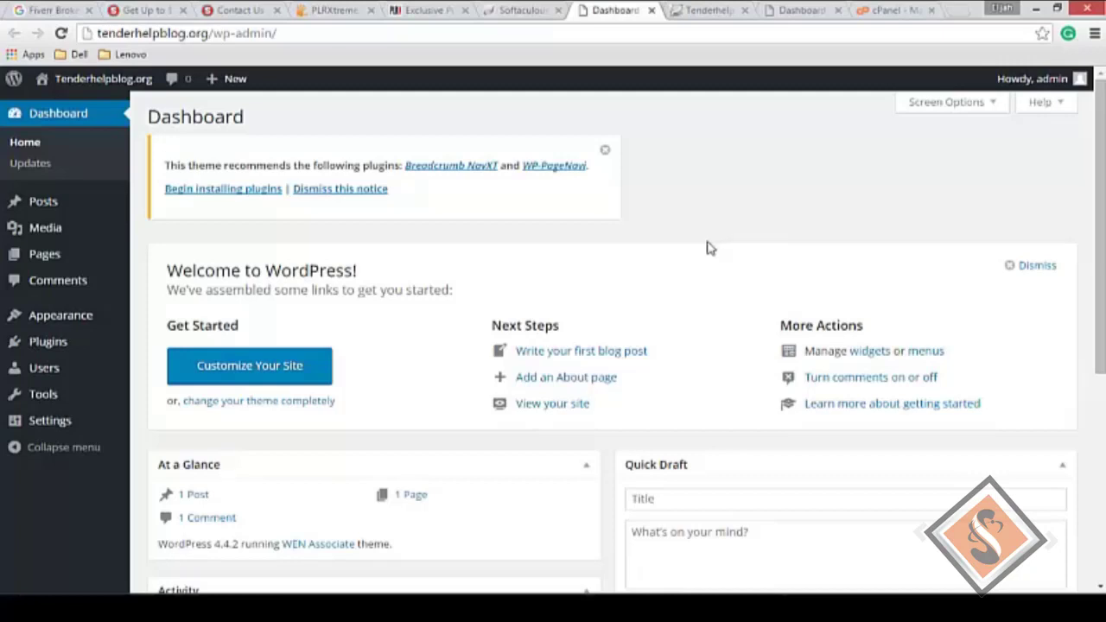
Step: Open the admin's profile and switch the Admin Color Scheme from Default to Coffee
{"action": "mouse_move", "coordinate": [1055, 83]}
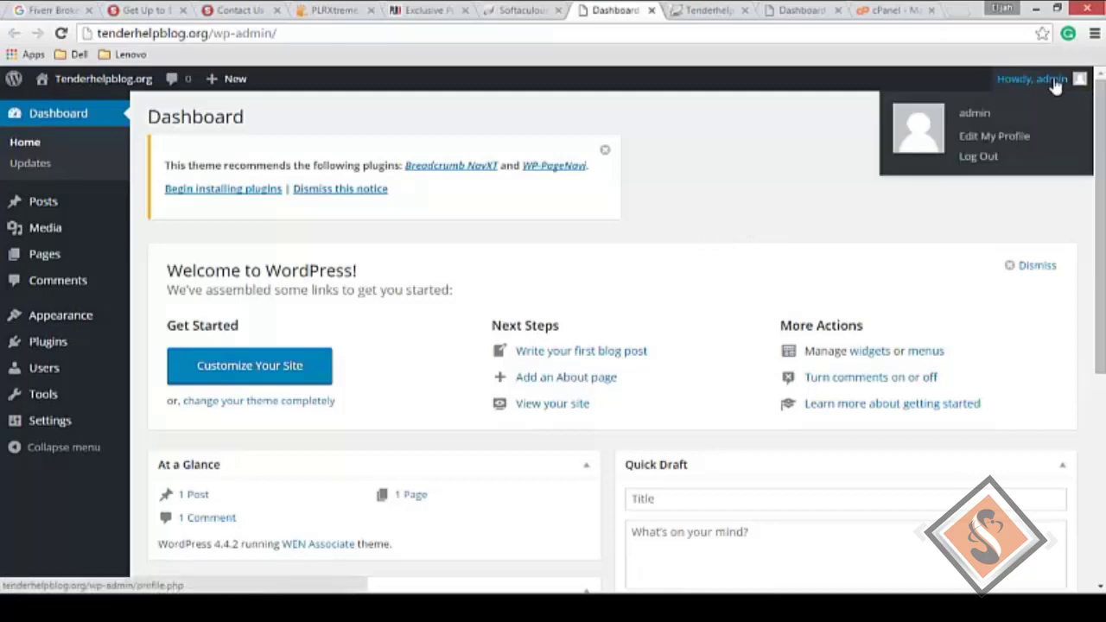
{"action": "left_click", "coordinate": [1002, 139]}
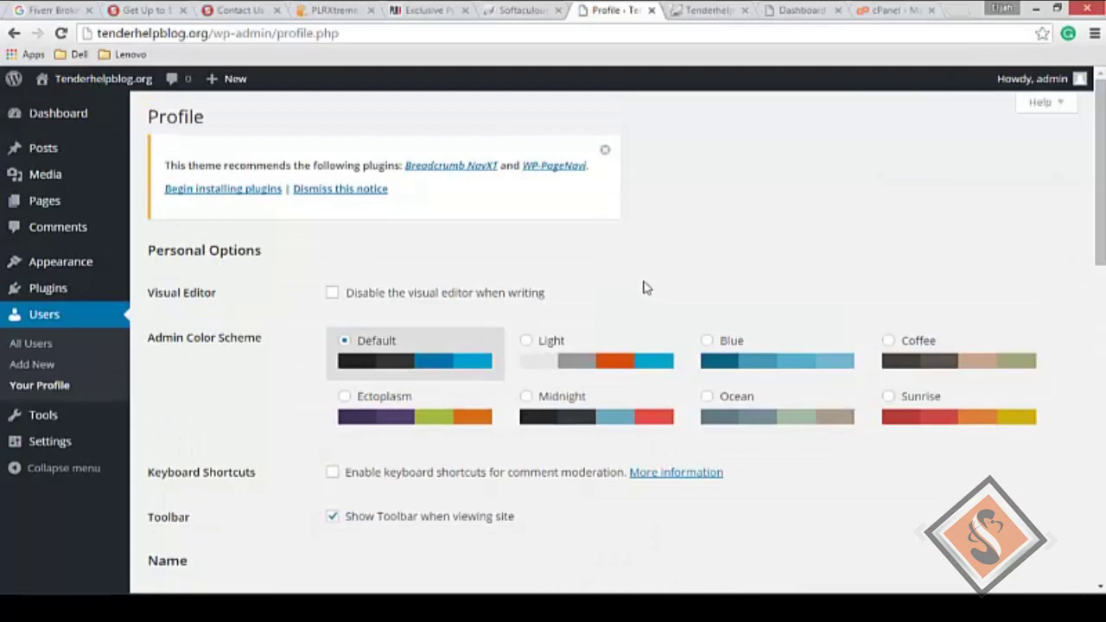
{"action": "left_click", "coordinate": [892, 343]}
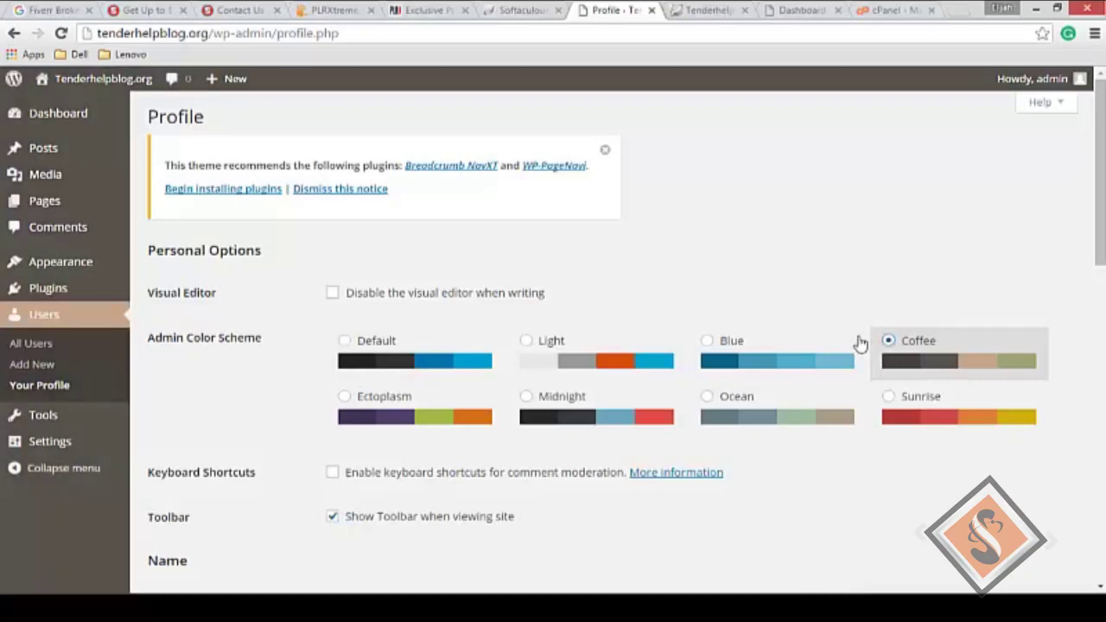
{"action": "scroll", "coordinate": [855, 343], "scroll_direction": "down", "scroll_amount": 1}
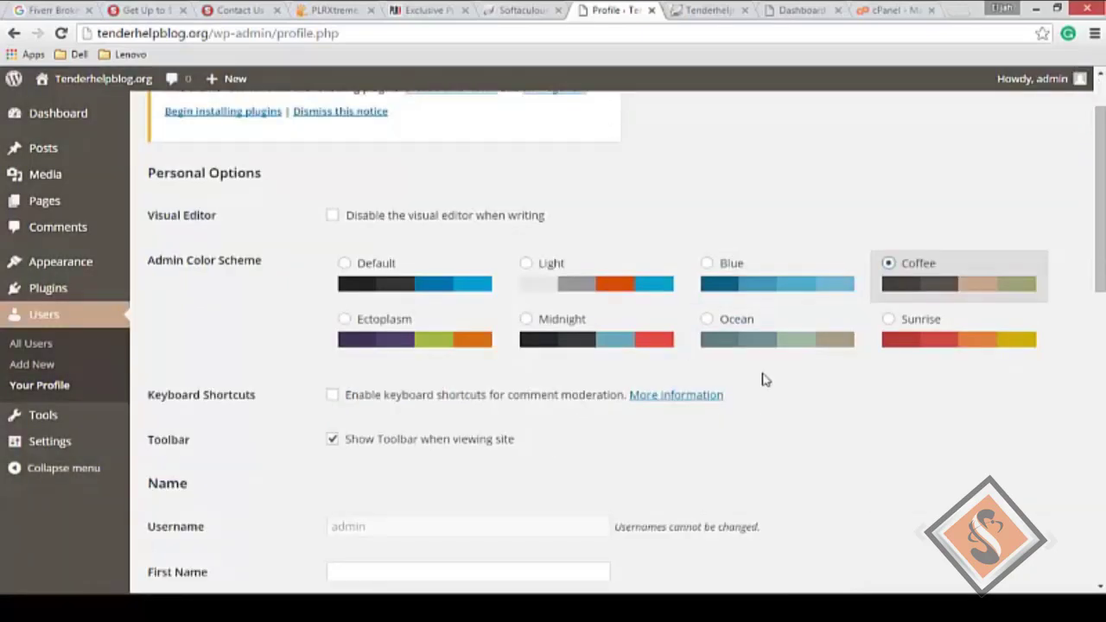
{"action": "scroll", "coordinate": [761, 378], "scroll_direction": "down", "scroll_amount": 3}
Step: Enter the admin's first and last names, keeping admin as the public display name
{"action": "left_click", "coordinate": [432, 344]}
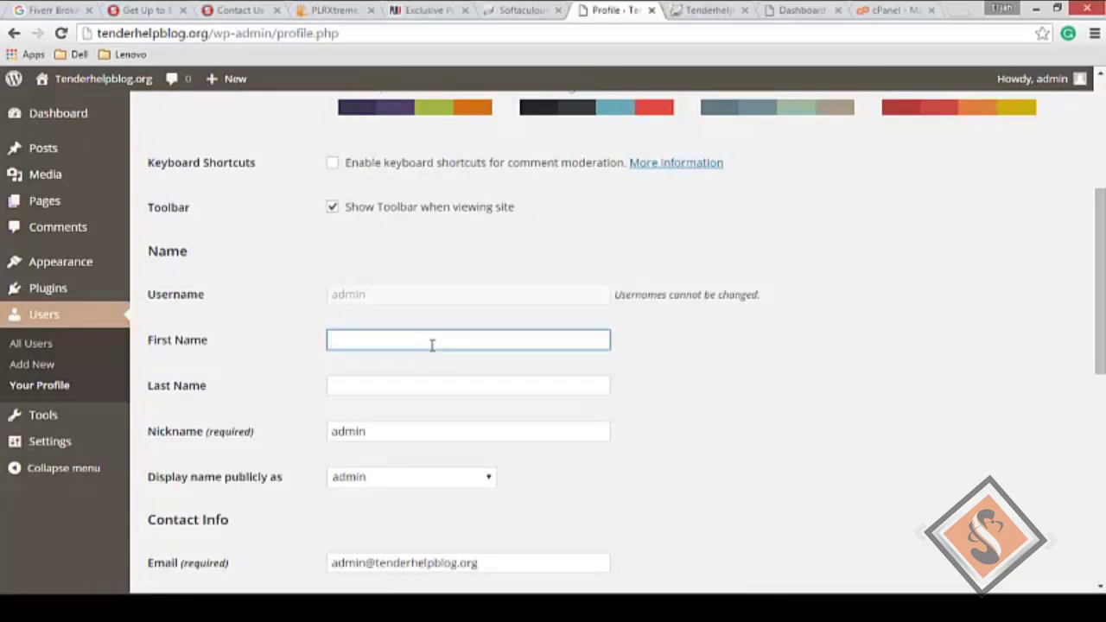
{"action": "type", "text": "Johnson"}
{"action": "key", "text": "Tab"}
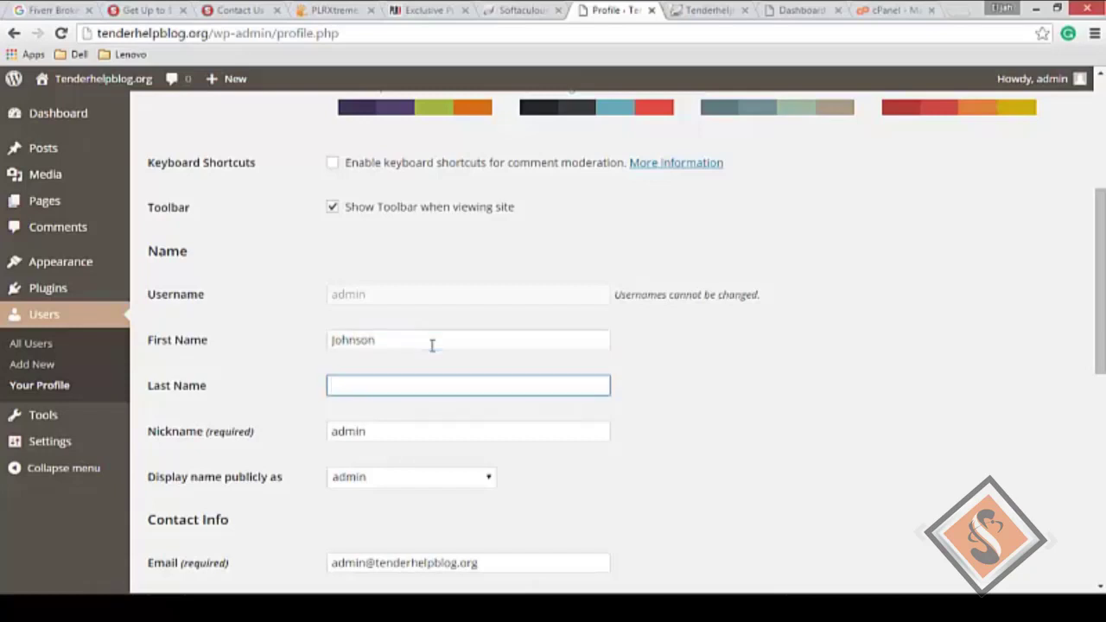
{"action": "type", "text": "Lizzy"}
{"action": "key", "text": "Tab"}
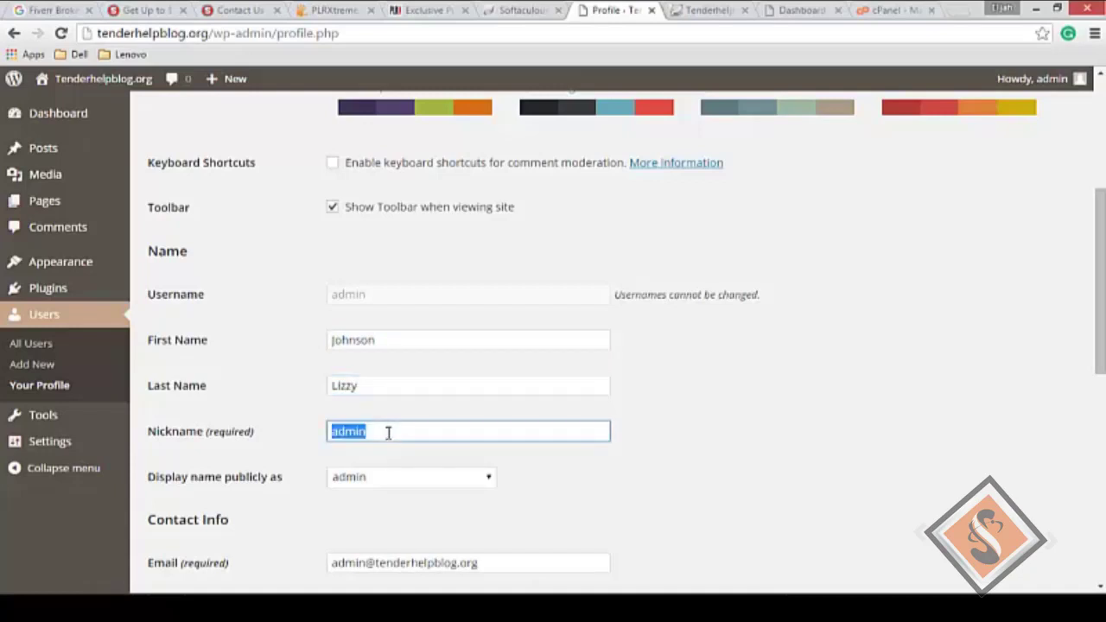
{"action": "left_click", "coordinate": [395, 480]}
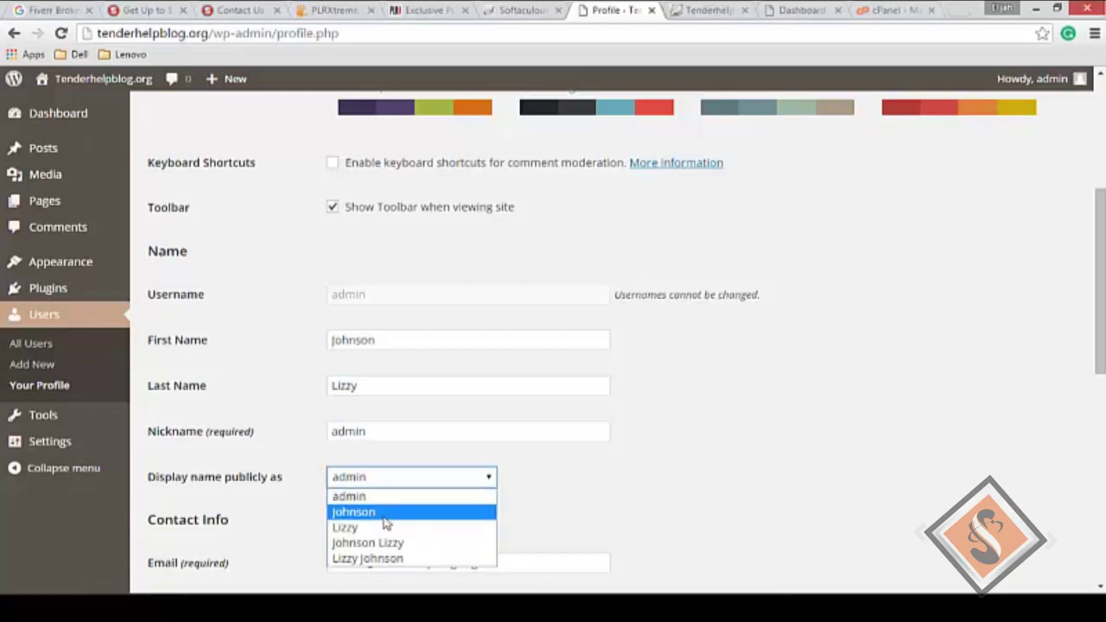
{"action": "left_click", "coordinate": [401, 500]}
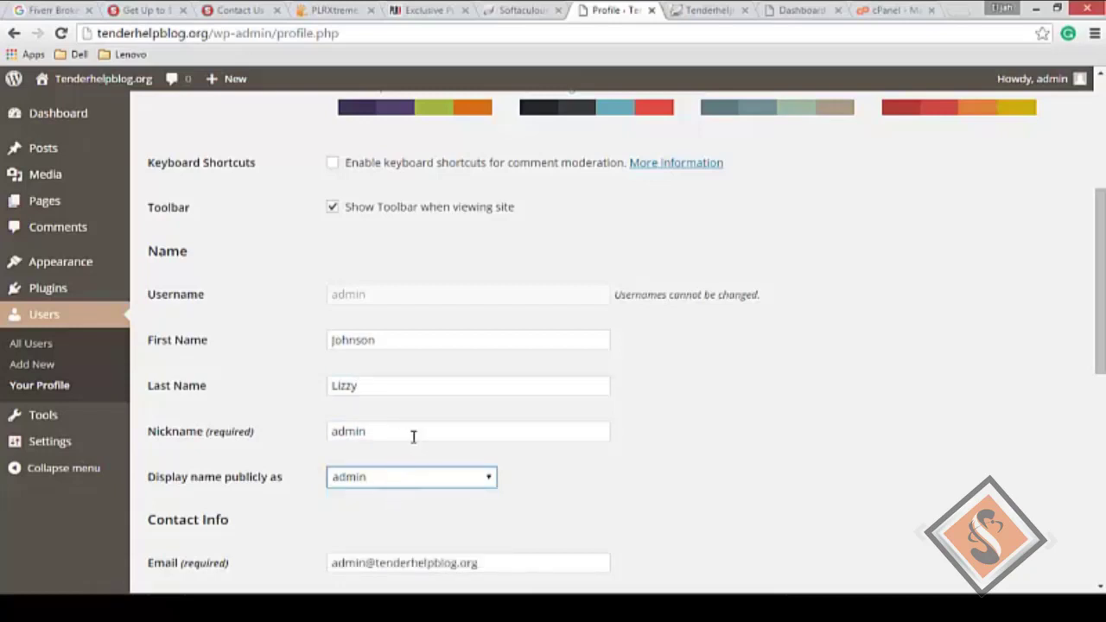
Step: Replace the admin nickname with a new one, leaving the display name as admin
{"action": "double_click", "coordinate": [403, 432]}
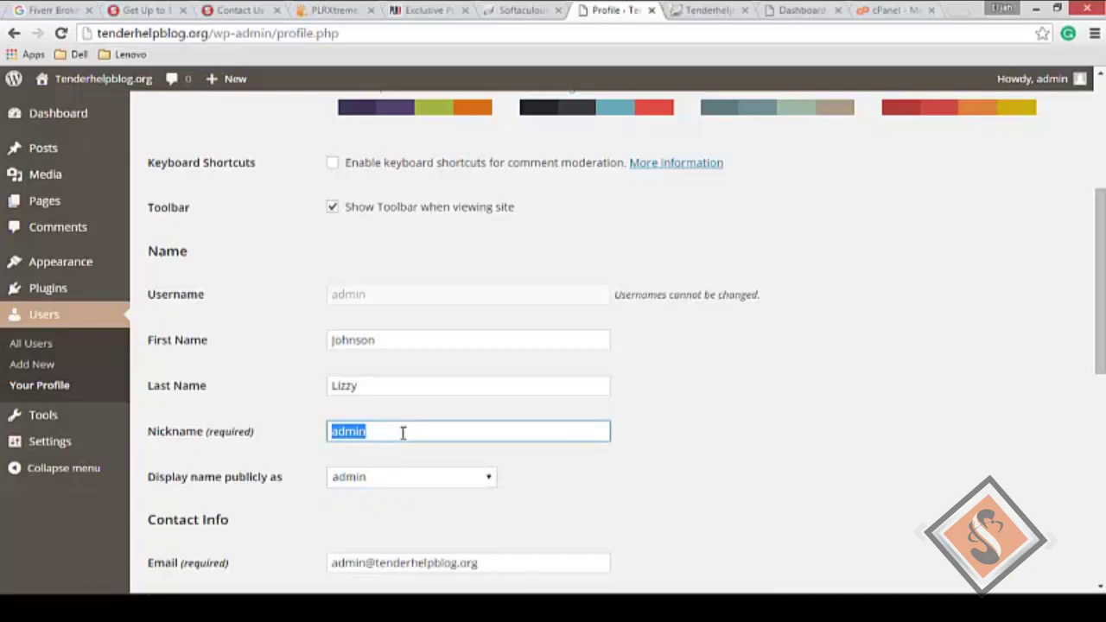
{"action": "key", "text": "BackSpace"}
{"action": "type", "text": "jlizzy"}
{"action": "scroll", "coordinate": [403, 433], "scroll_direction": "down", "scroll_amount": 1}
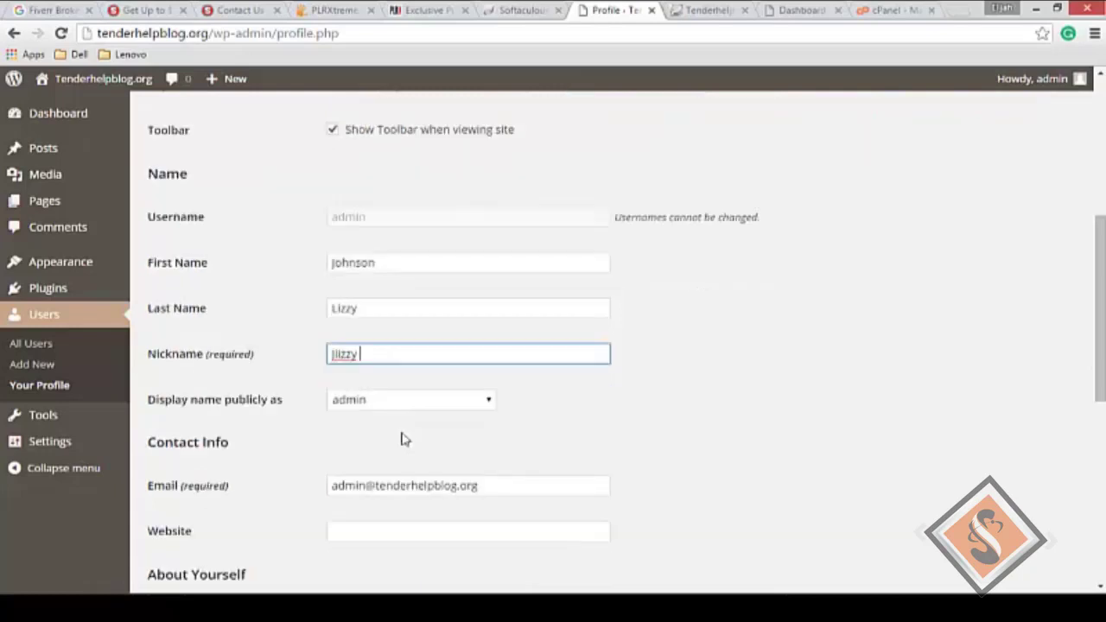
{"action": "left_click", "coordinate": [395, 401]}
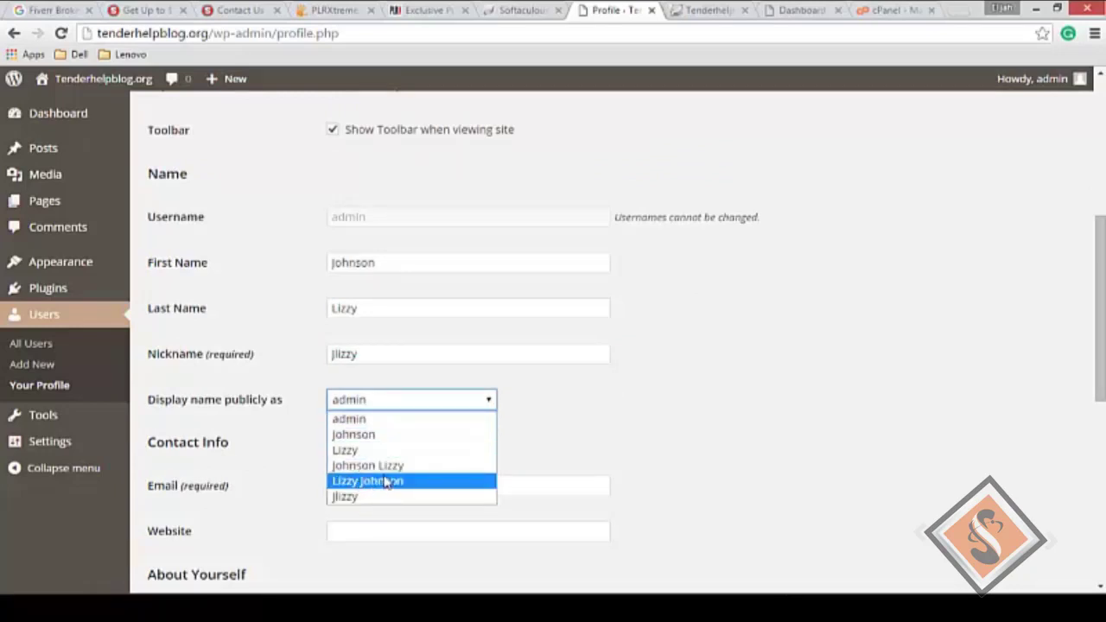
{"action": "left_click", "coordinate": [393, 398]}
Step: Visit the Website and Biographical Info fields, then save the profile with Update Profile
{"action": "scroll", "coordinate": [374, 432], "scroll_direction": "down", "scroll_amount": 2}
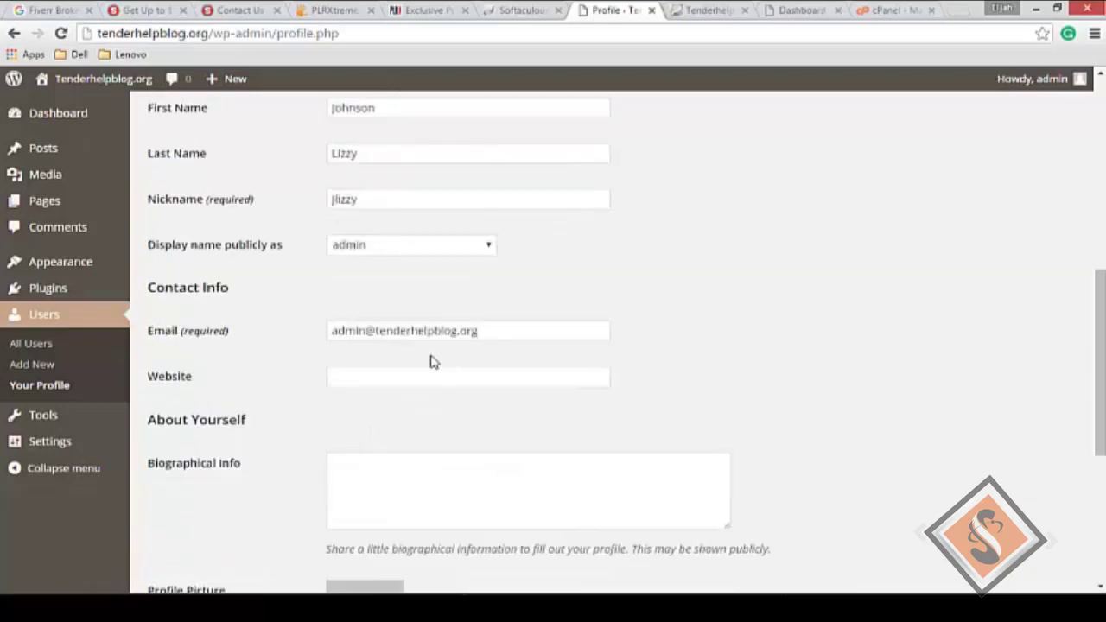
{"action": "left_click", "coordinate": [371, 377]}
{"action": "scroll", "coordinate": [371, 377], "scroll_direction": "down", "scroll_amount": 2}
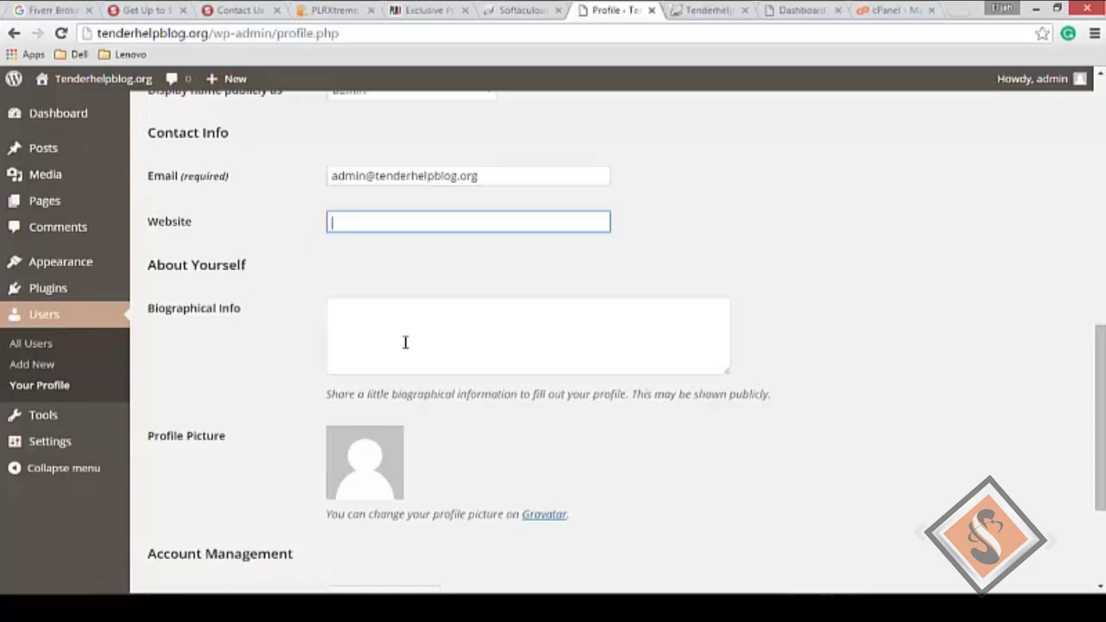
{"action": "left_click", "coordinate": [406, 342]}
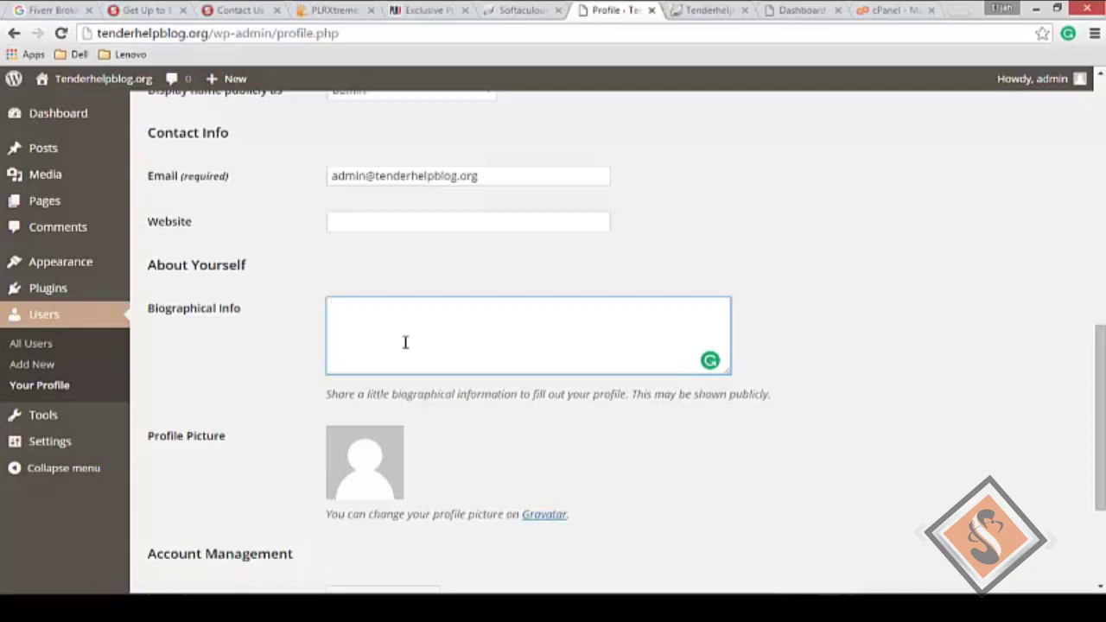
{"action": "scroll", "coordinate": [409, 332], "scroll_direction": "down", "scroll_amount": 2}
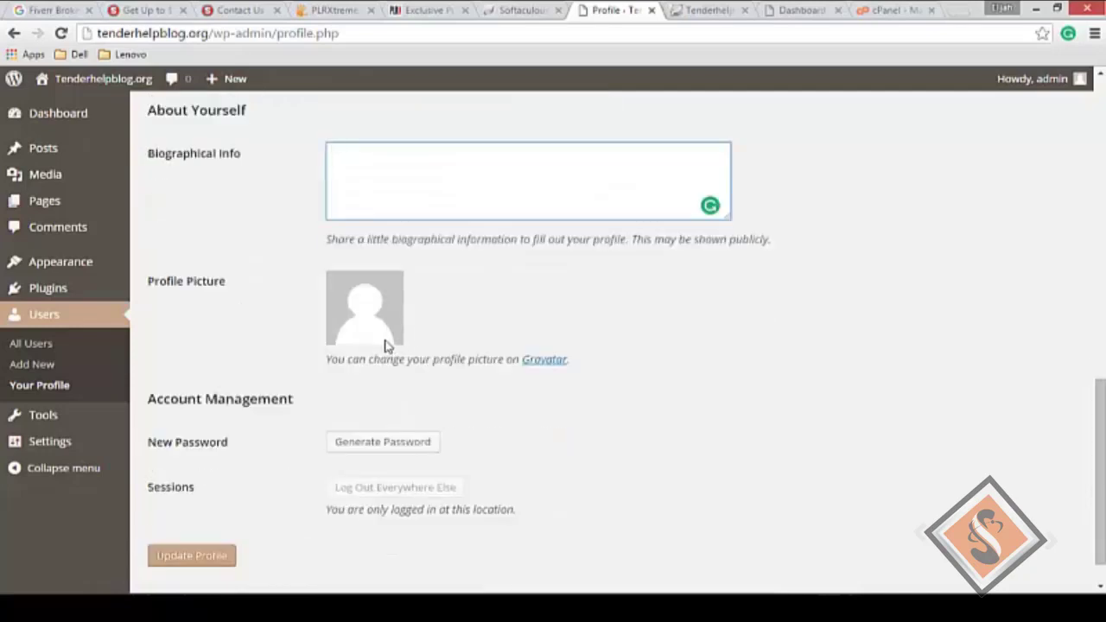
{"action": "scroll", "coordinate": [394, 353], "scroll_direction": "down", "scroll_amount": 1}
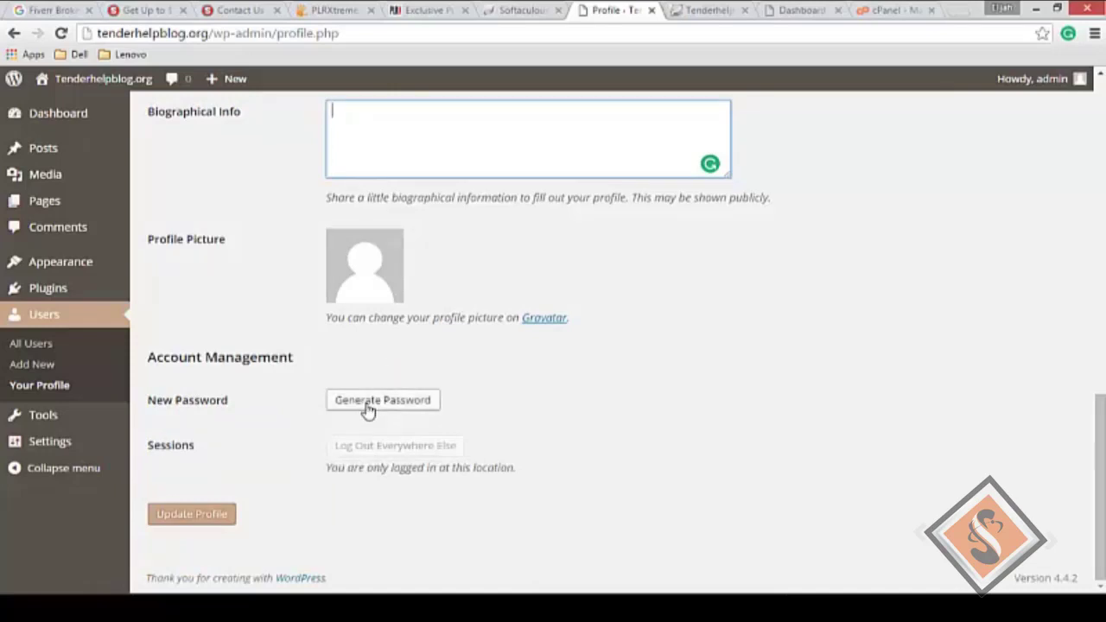
{"action": "left_click", "coordinate": [211, 516]}
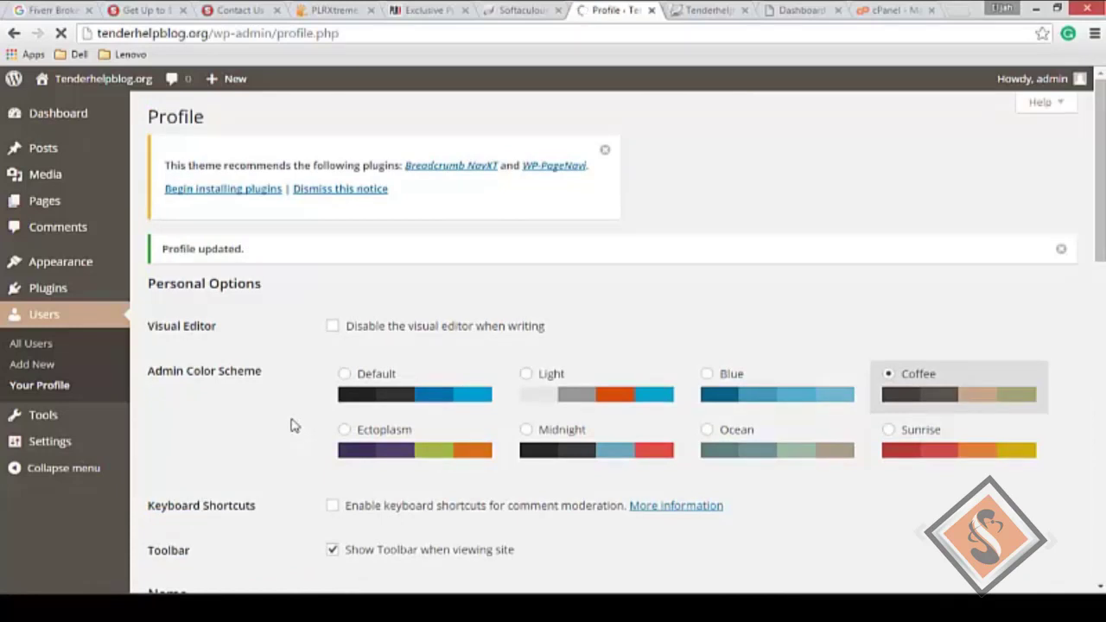
{"action": "scroll", "coordinate": [294, 426], "scroll_direction": "down", "scroll_amount": 3}
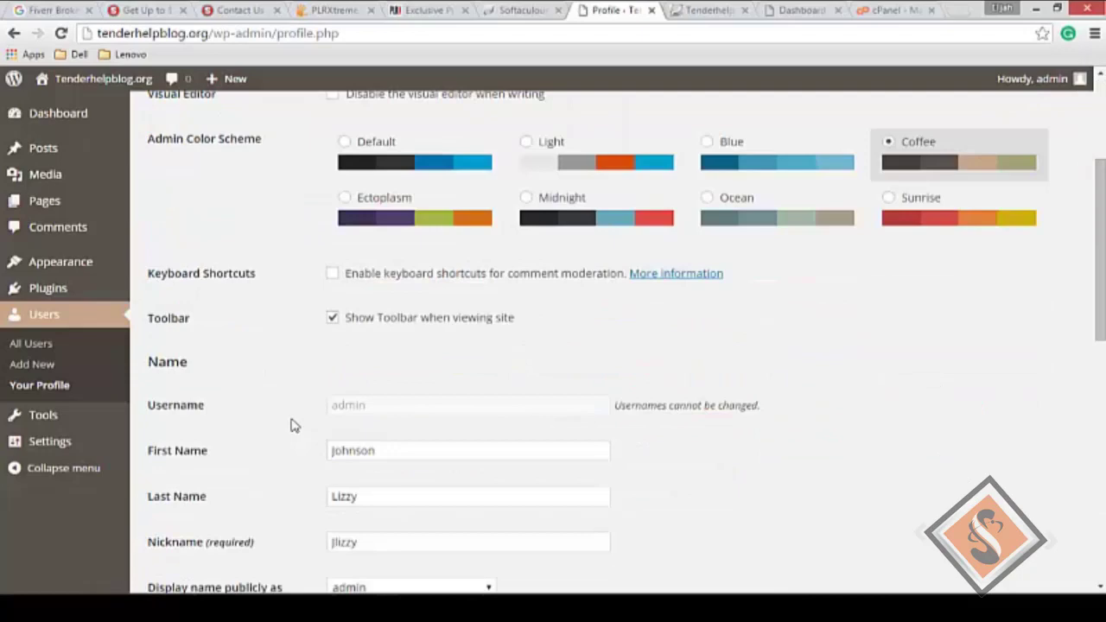
{"action": "scroll", "coordinate": [294, 425], "scroll_direction": "down", "scroll_amount": 8}
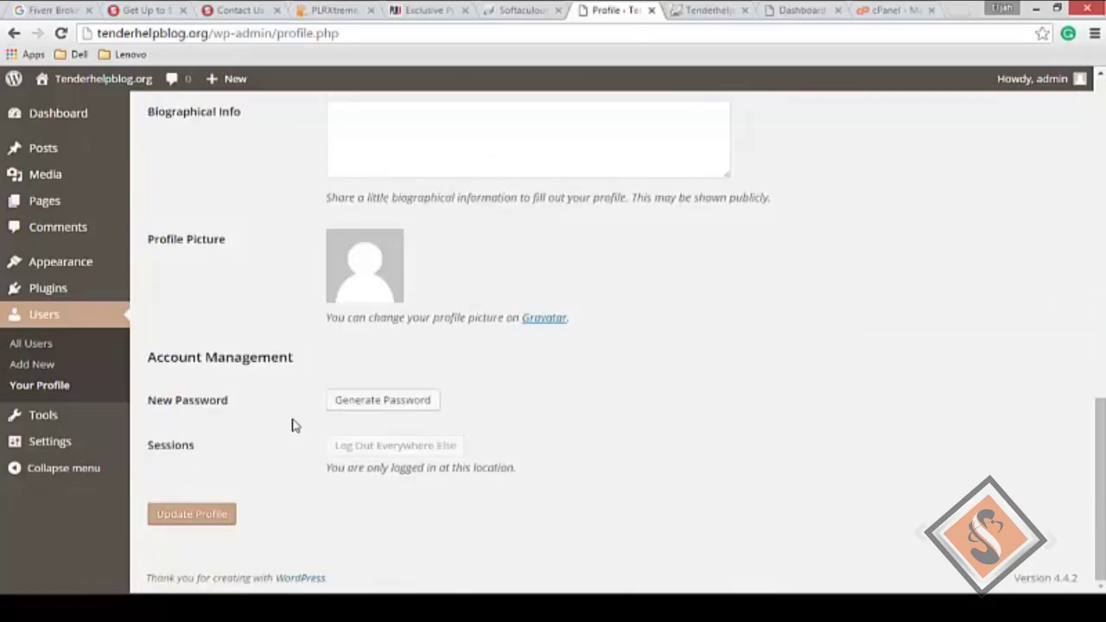
{"action": "scroll", "coordinate": [292, 425], "scroll_direction": "up", "scroll_amount": 8}
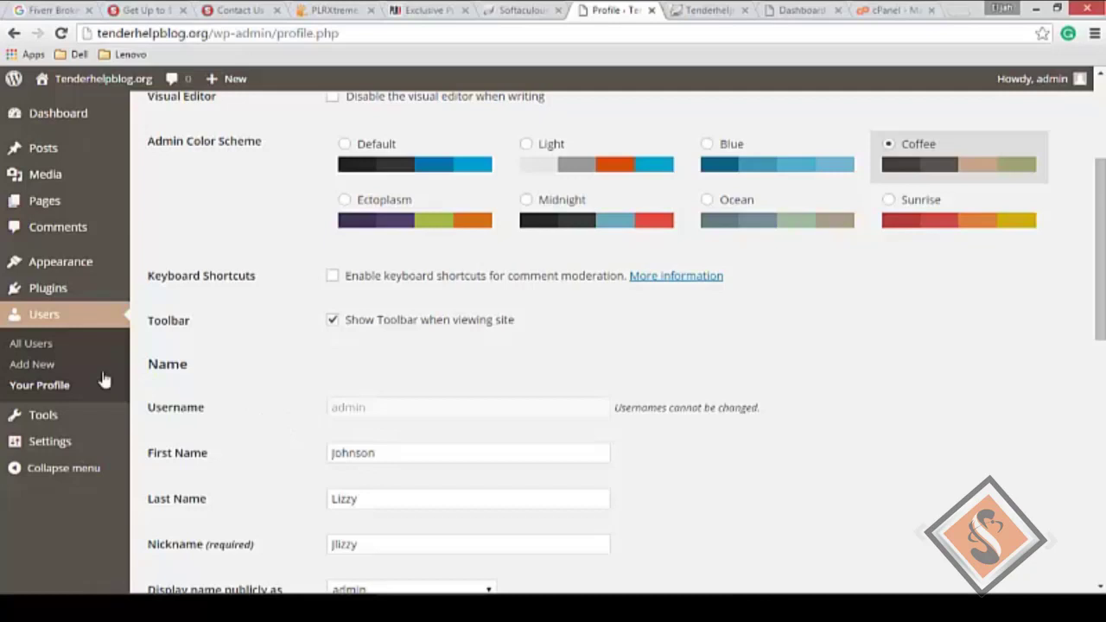
Step: Open the blank Users > Add New form and look through its fields
{"action": "left_click", "coordinate": [41, 366]}
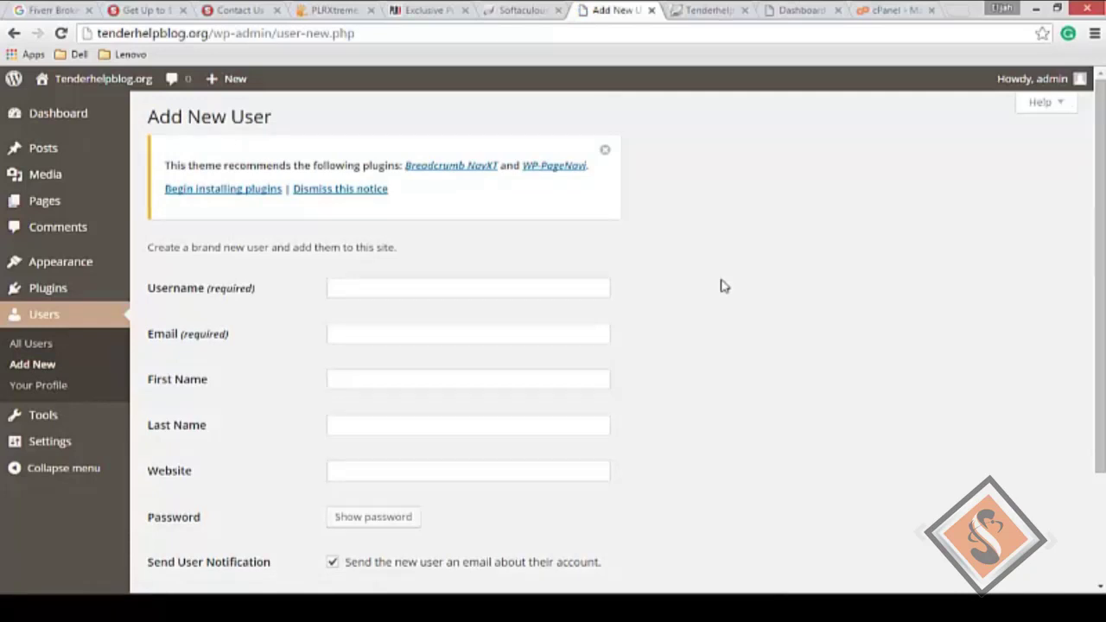
{"action": "scroll", "coordinate": [1098, 223], "scroll_direction": "down", "scroll_amount": 2}
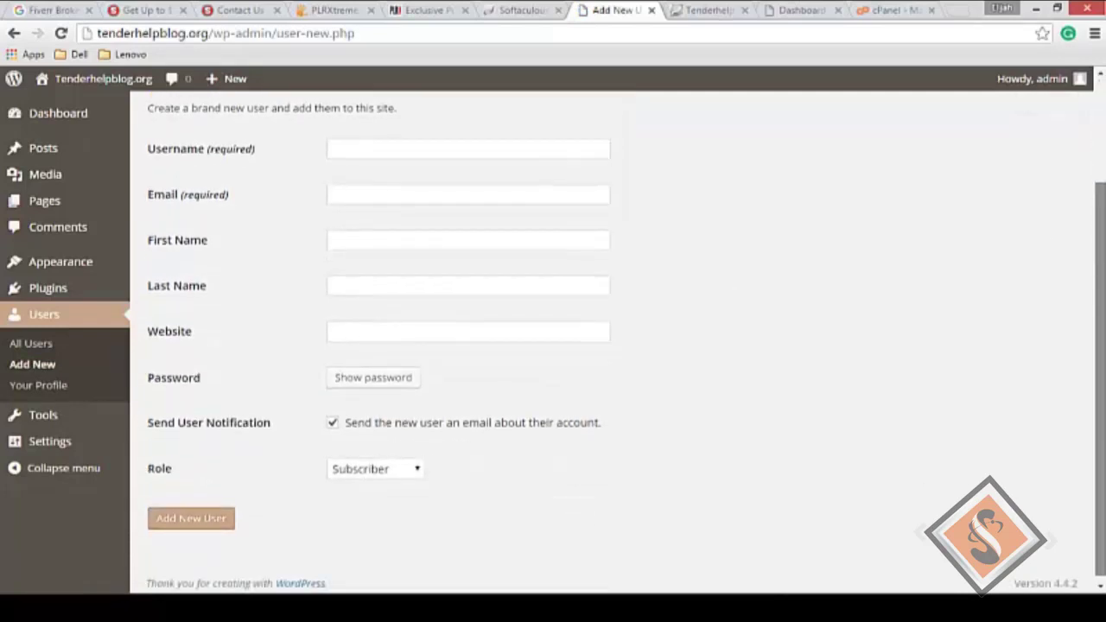
{"action": "scroll", "coordinate": [1103, 177], "scroll_direction": "up", "scroll_amount": 2}
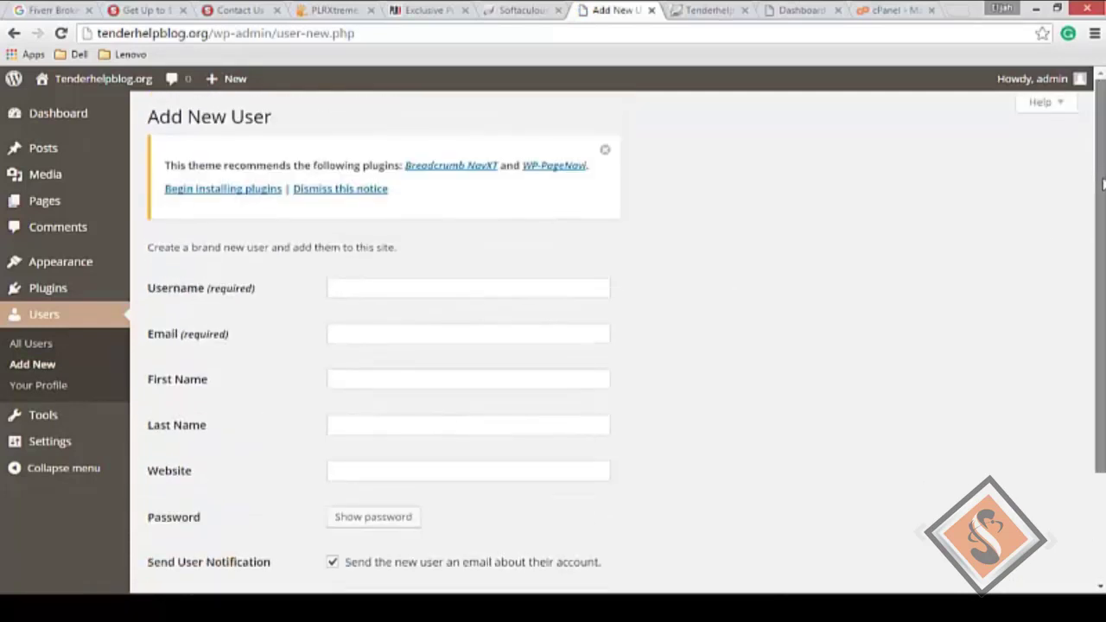
{"action": "scroll", "coordinate": [1102, 303], "scroll_direction": "down", "scroll_amount": 2}
{"action": "scroll", "coordinate": [1102, 320], "scroll_direction": "up", "scroll_amount": 2}
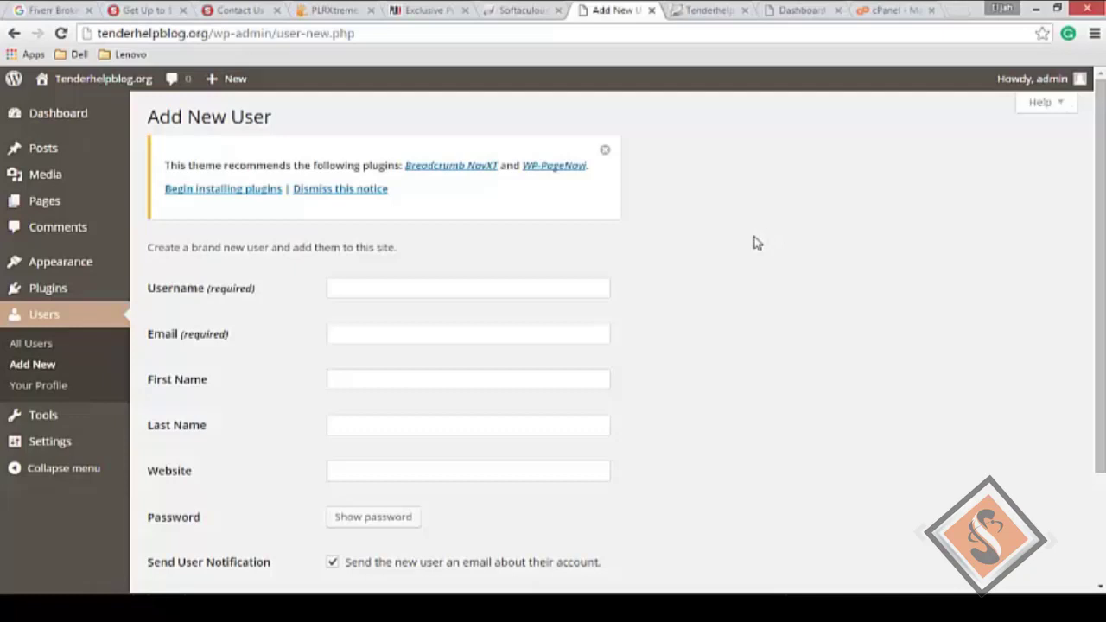
{"action": "scroll", "coordinate": [770, 285], "scroll_direction": "down", "scroll_amount": 2}
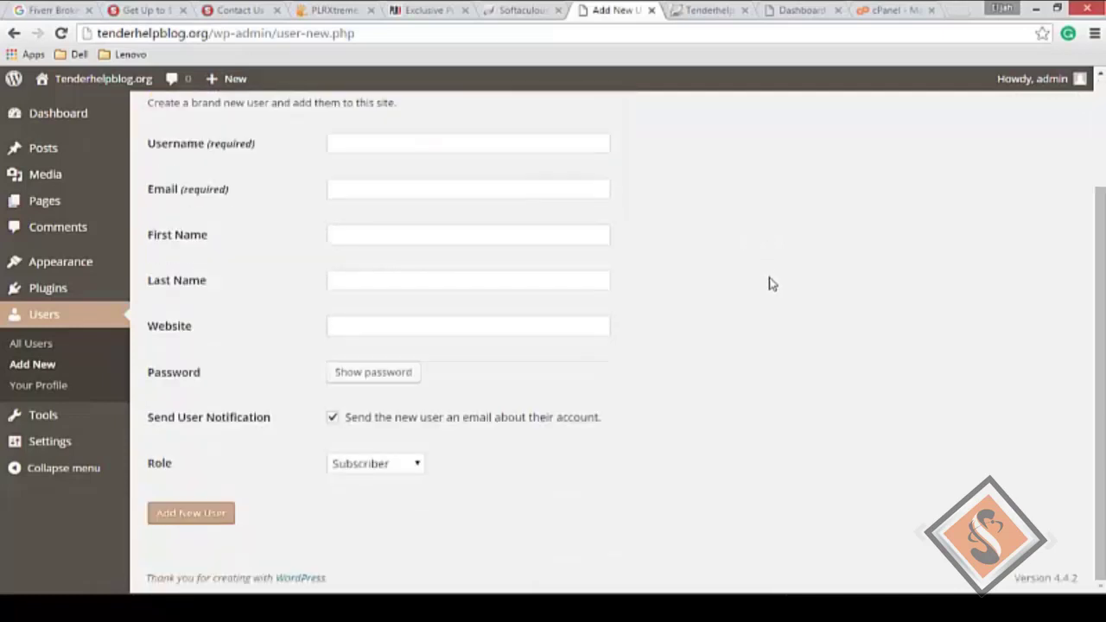
{"action": "scroll", "coordinate": [770, 285], "scroll_direction": "up", "scroll_amount": 2}
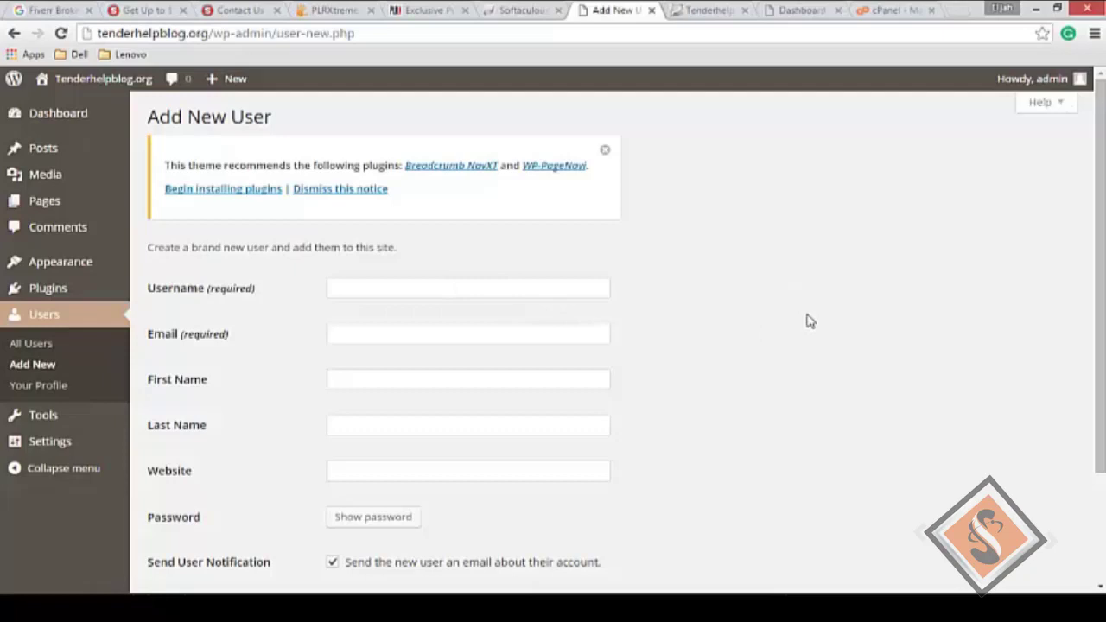
{"action": "scroll", "coordinate": [810, 322], "scroll_direction": "down", "scroll_amount": 2}
{"action": "scroll", "coordinate": [805, 319], "scroll_direction": "up", "scroll_amount": 1}
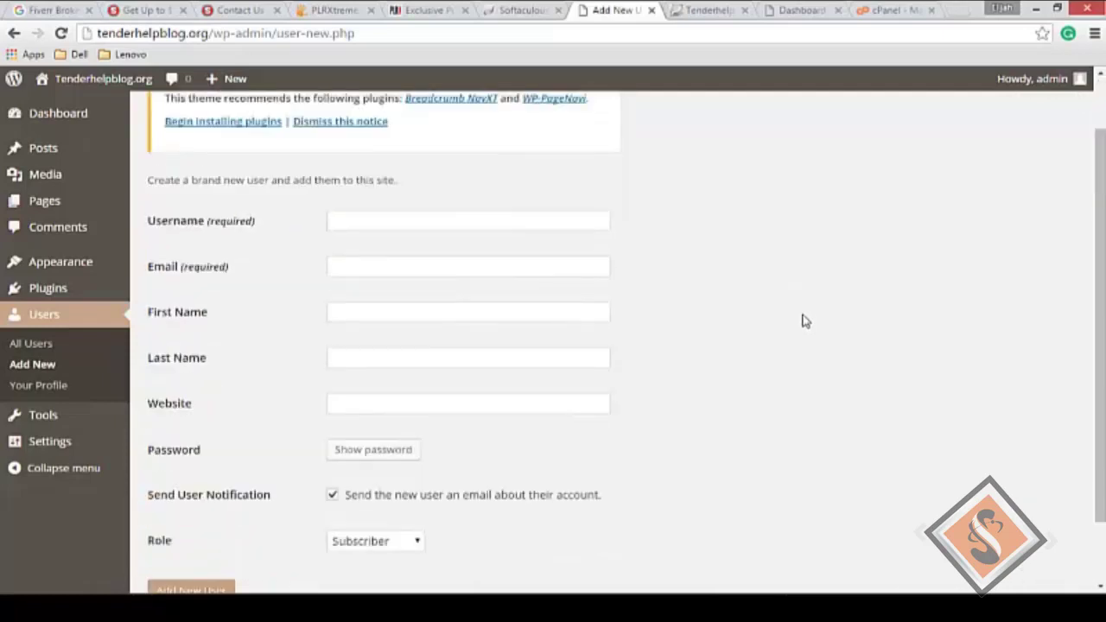
{"action": "left_click", "coordinate": [478, 223]}
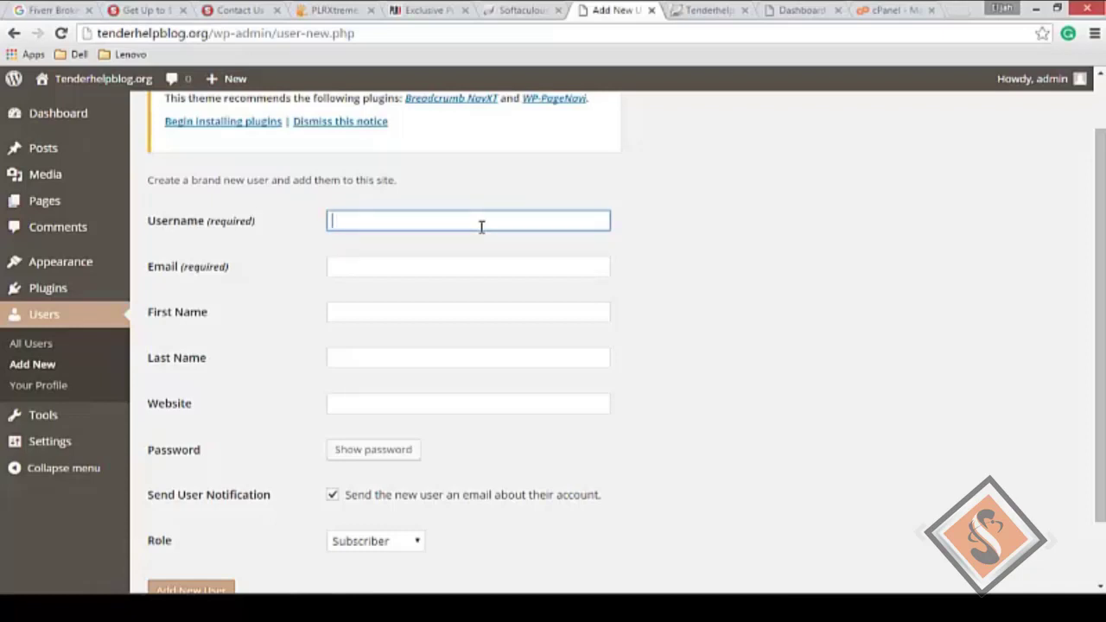
Step: Enter the new user's username and pick the browser's suggested e-mail address
{"action": "type", "text": "Gideon"}
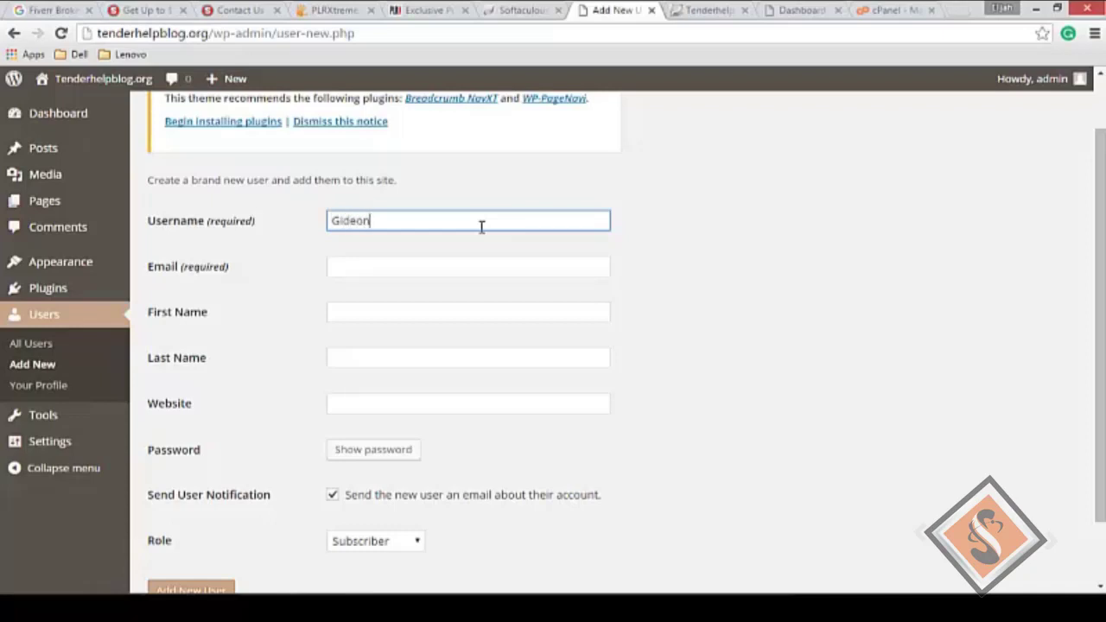
{"action": "key", "text": "Tab"}
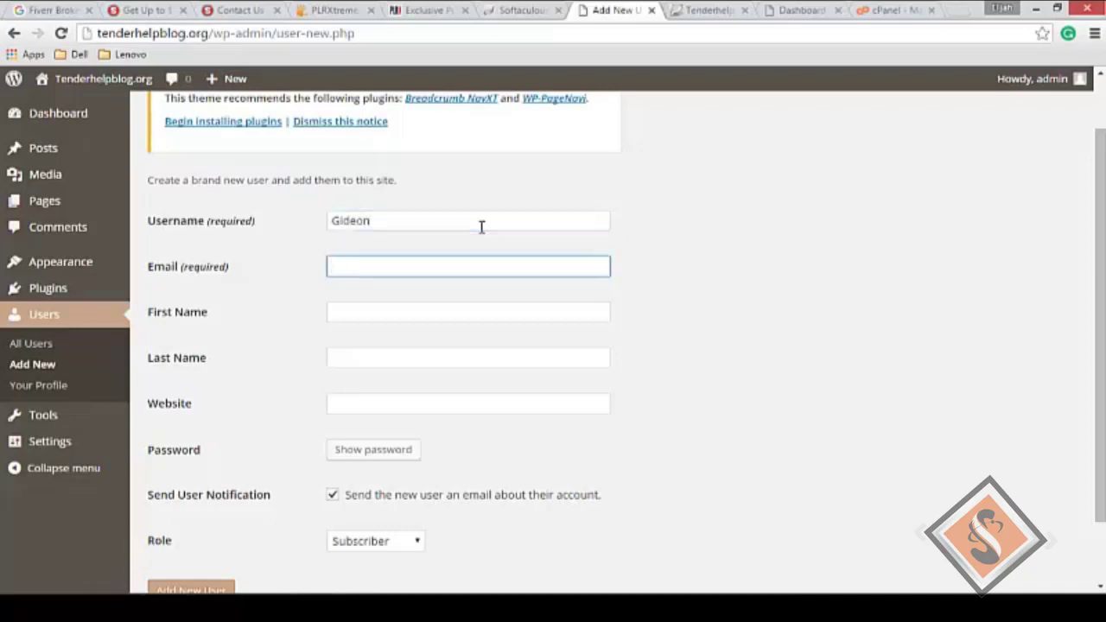
{"action": "type", "text": "para"}
{"action": "key", "text": "Down"}
{"action": "key", "text": "Return"}
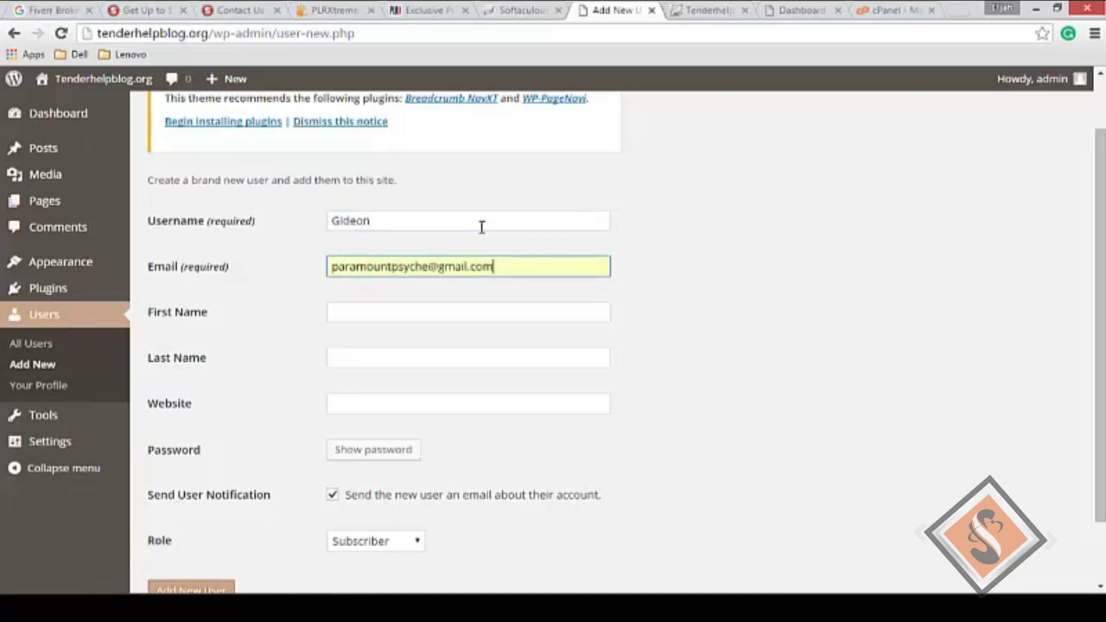
Step: Fill in the new user's first and last names and website thesmartpreneur.com
{"action": "key", "text": "Tab"}
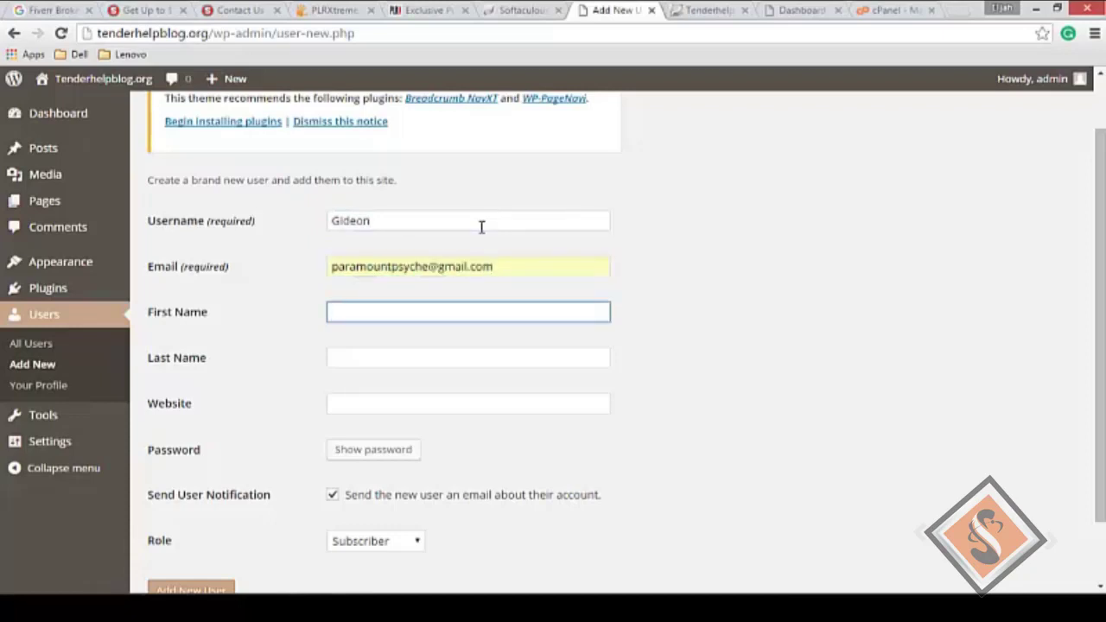
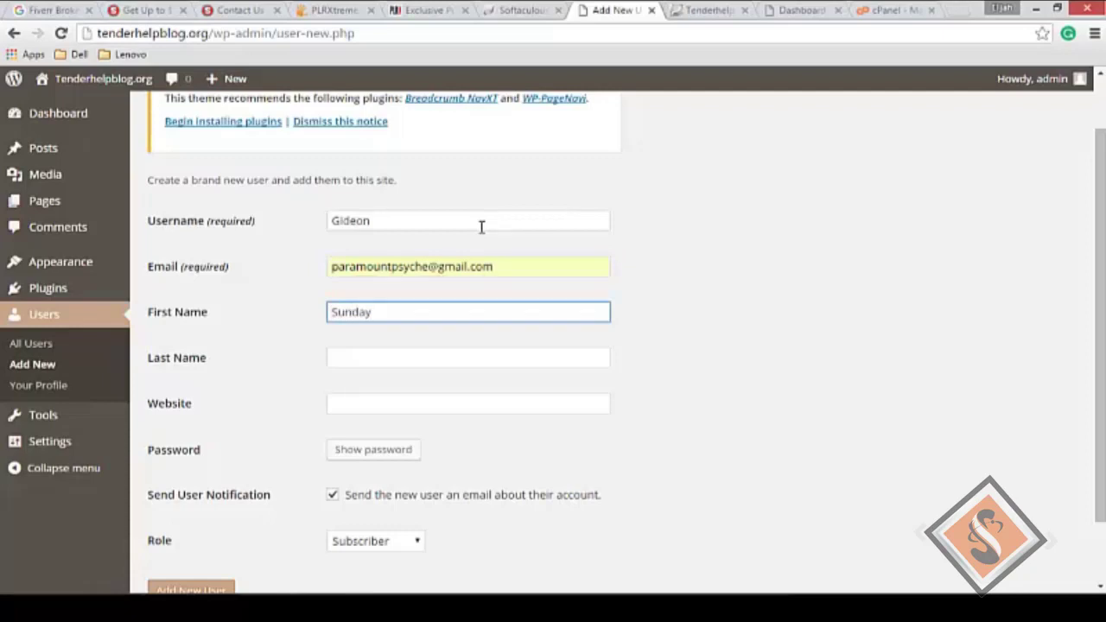
{"action": "key", "text": "Tab"}
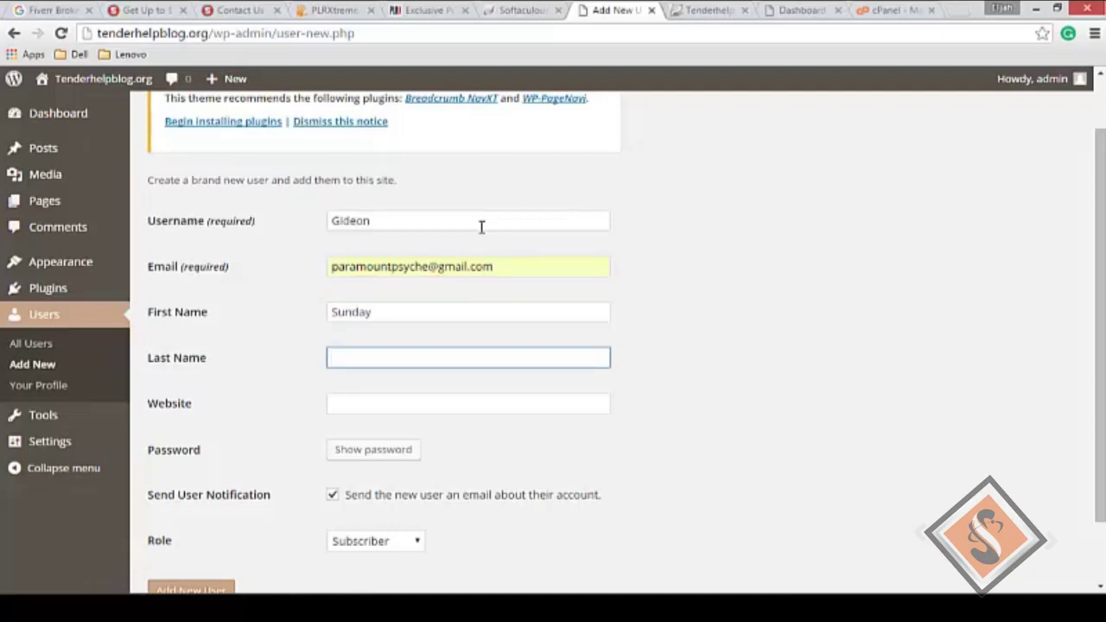
{"action": "key", "text": "Tab"}
{"action": "type", "text": "thes"}
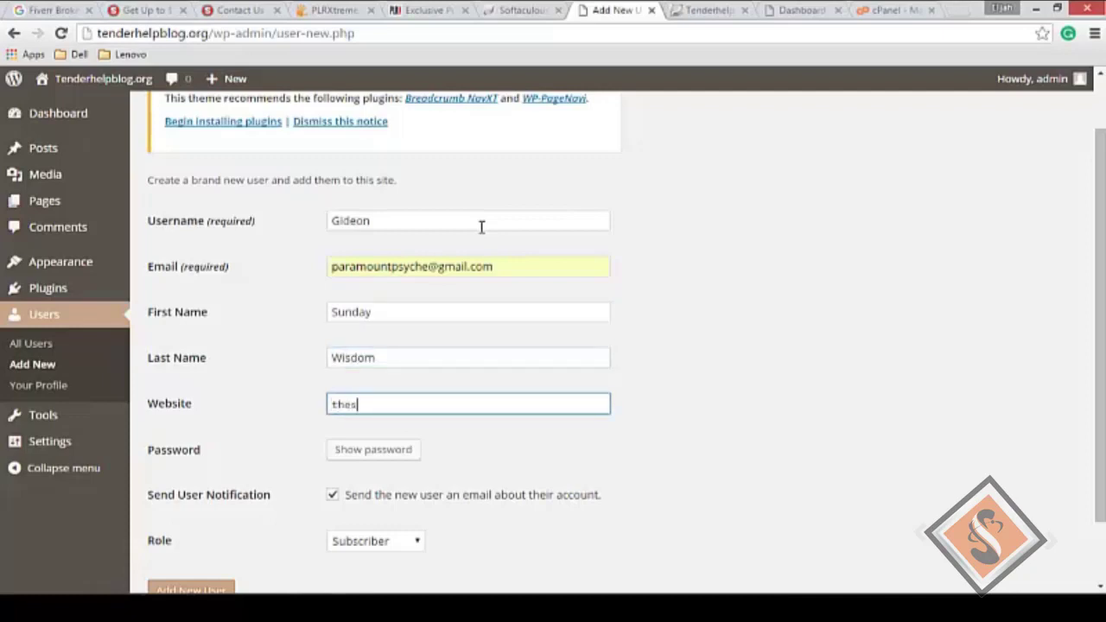
{"action": "type", "text": "martpre"}
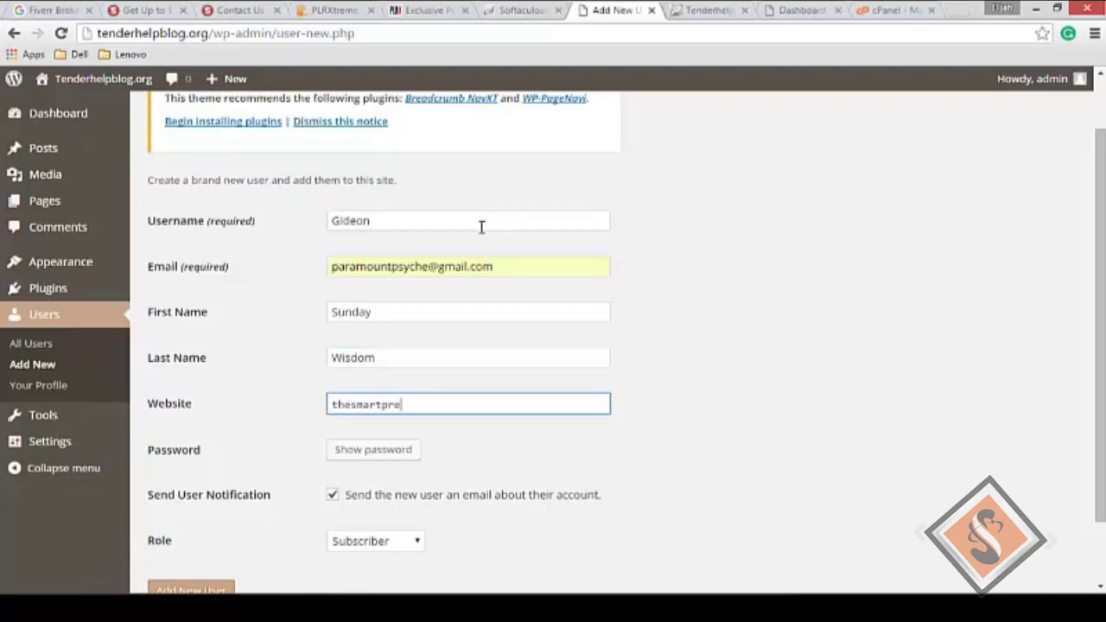
{"action": "type", "text": "neur."}
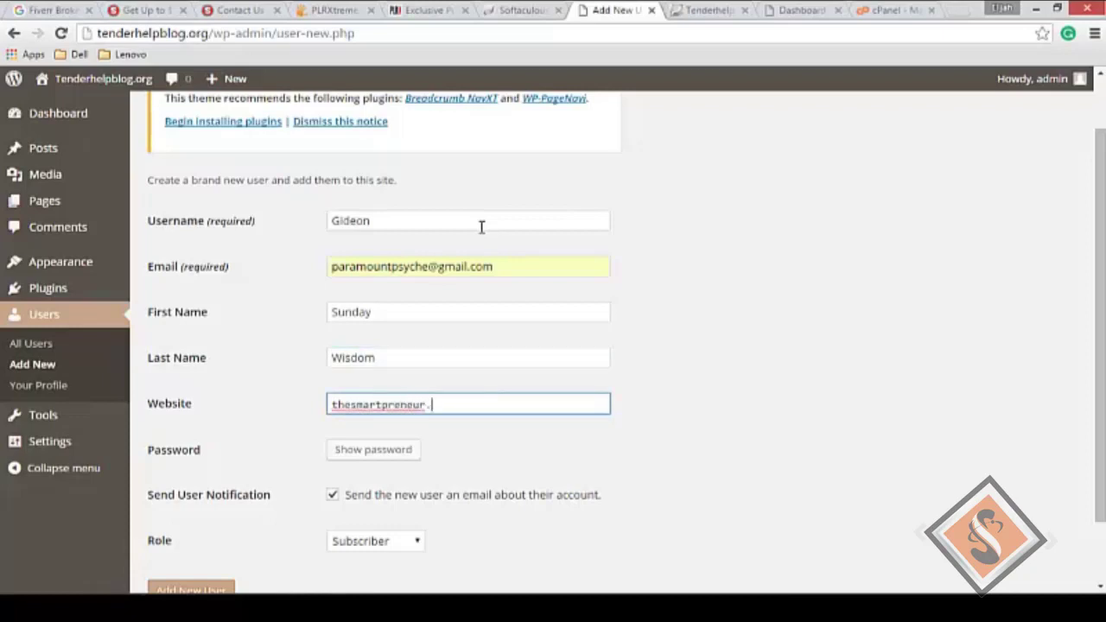
{"action": "type", "text": "com"}
{"action": "scroll", "coordinate": [565, 351], "scroll_direction": "down", "scroll_amount": 1}
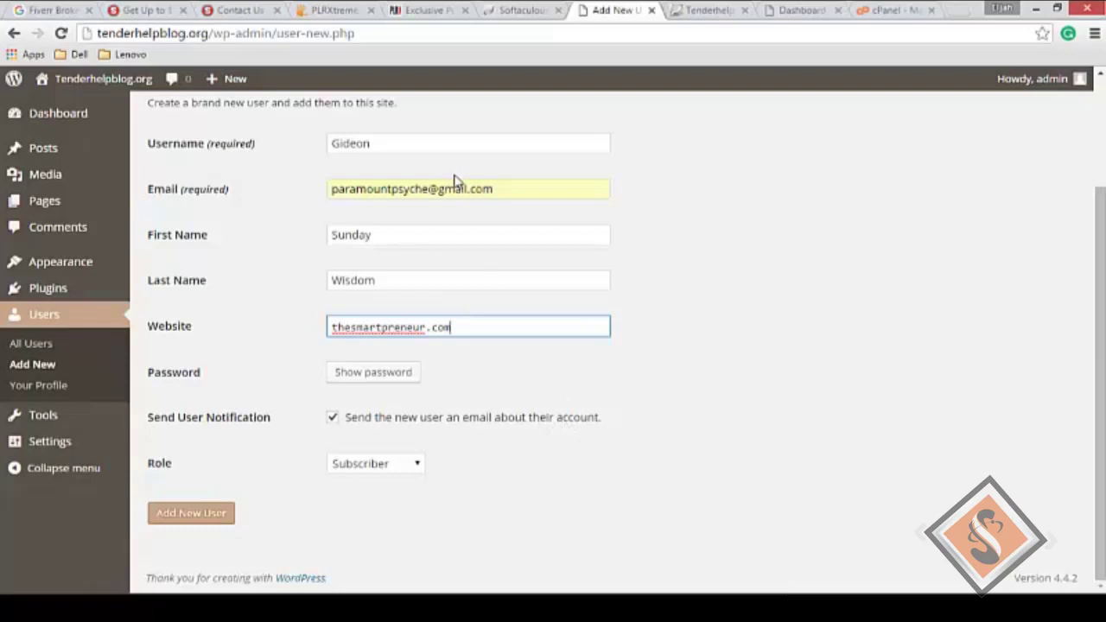
Step: Generate and copy a strong password, set the role to Administrator, and add the user
{"action": "left_click", "coordinate": [385, 379]}
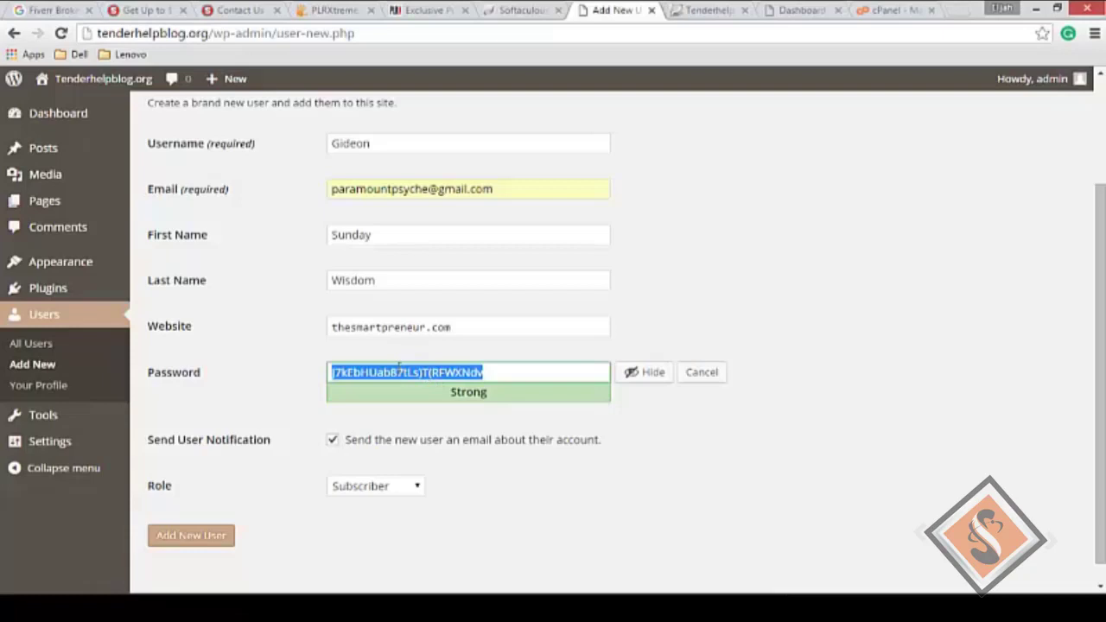
{"action": "right_click", "coordinate": [400, 364]}
{"action": "left_click", "coordinate": [437, 395]}
{"action": "scroll", "coordinate": [440, 409], "scroll_direction": "down", "scroll_amount": 1}
{"action": "left_click", "coordinate": [402, 470]}
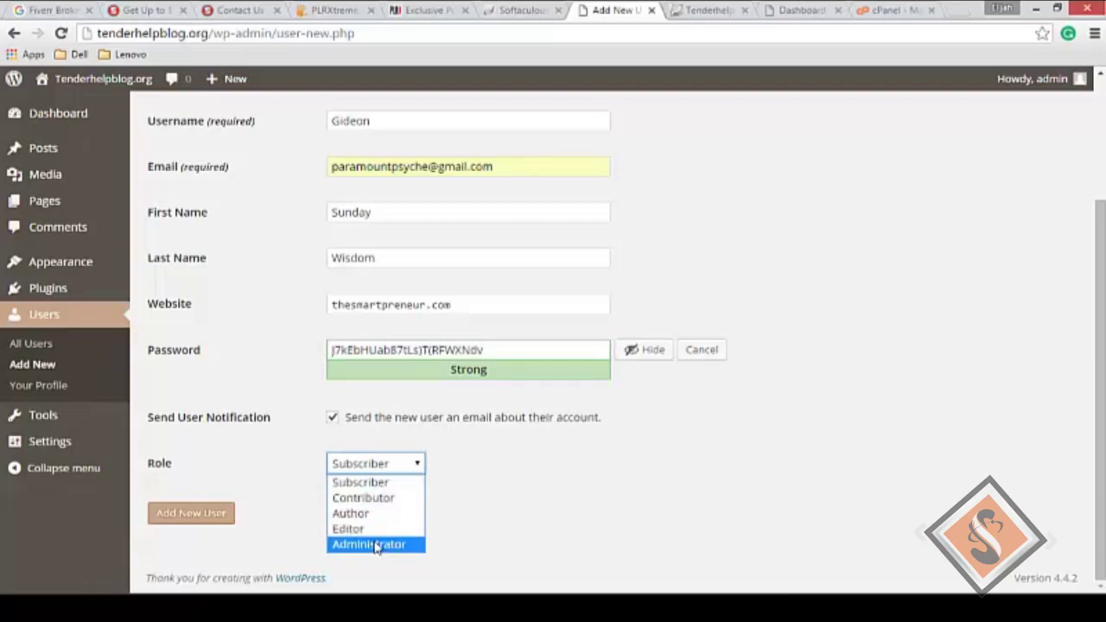
{"action": "left_click", "coordinate": [377, 545]}
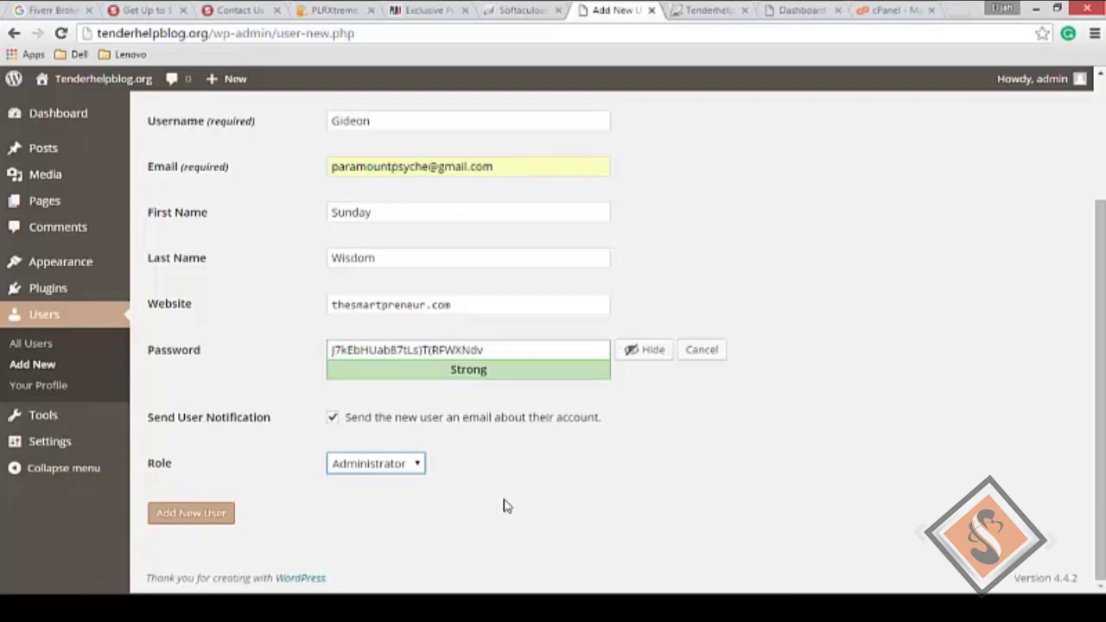
{"action": "left_click", "coordinate": [220, 515]}
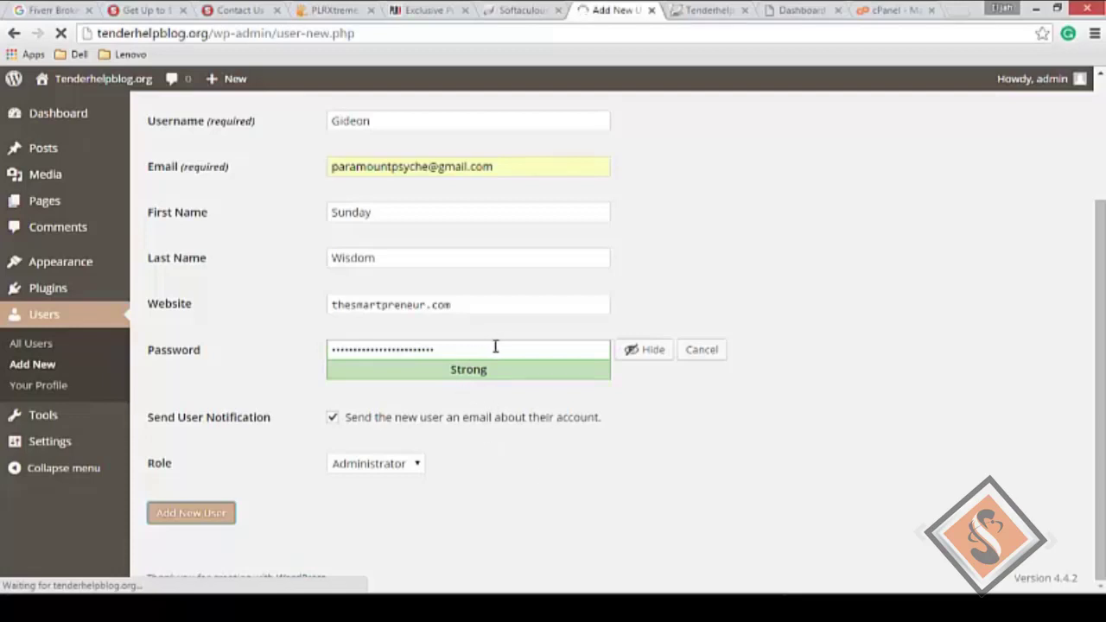
Step: Launch Notepad via Run and paste the copied password into a new note
{"action": "key", "text": "super+r"}
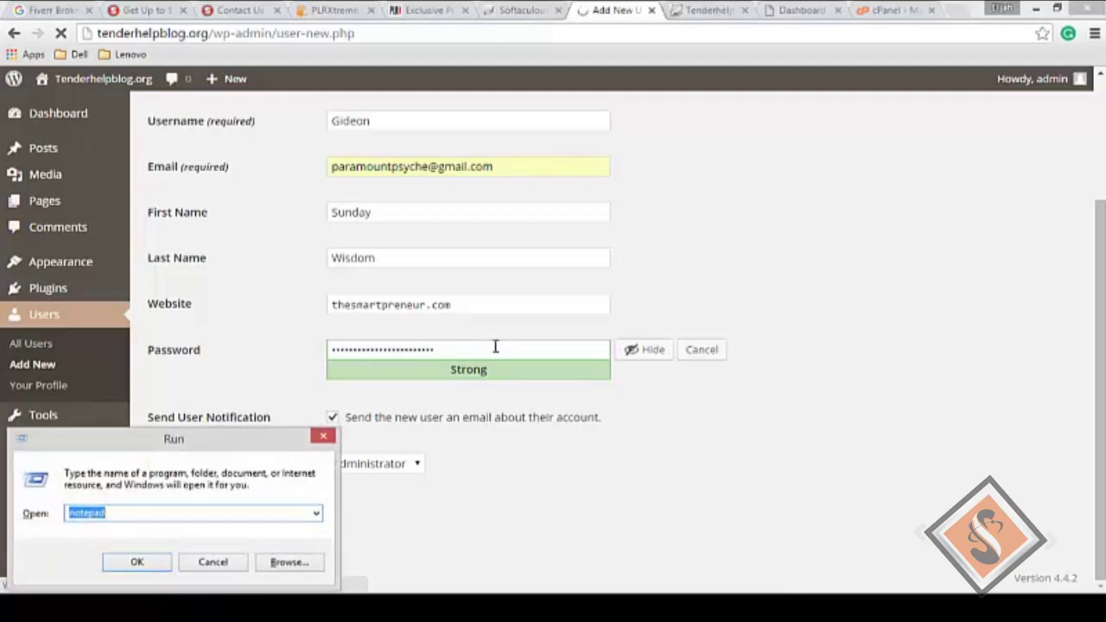
{"action": "key", "text": "Return"}
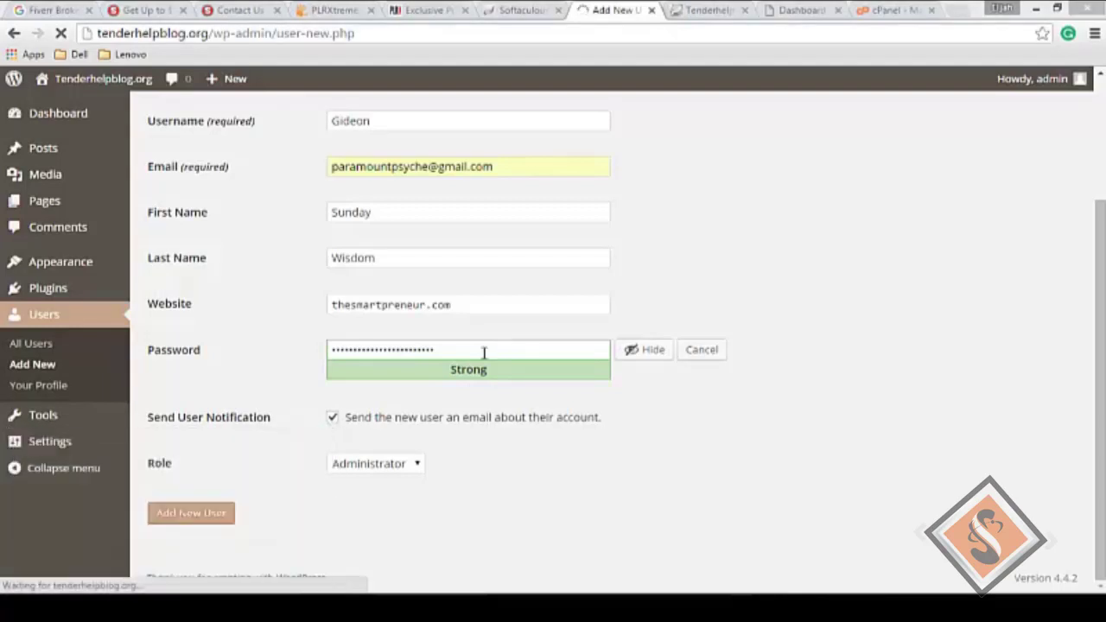
{"action": "key", "text": "ctrl+v"}
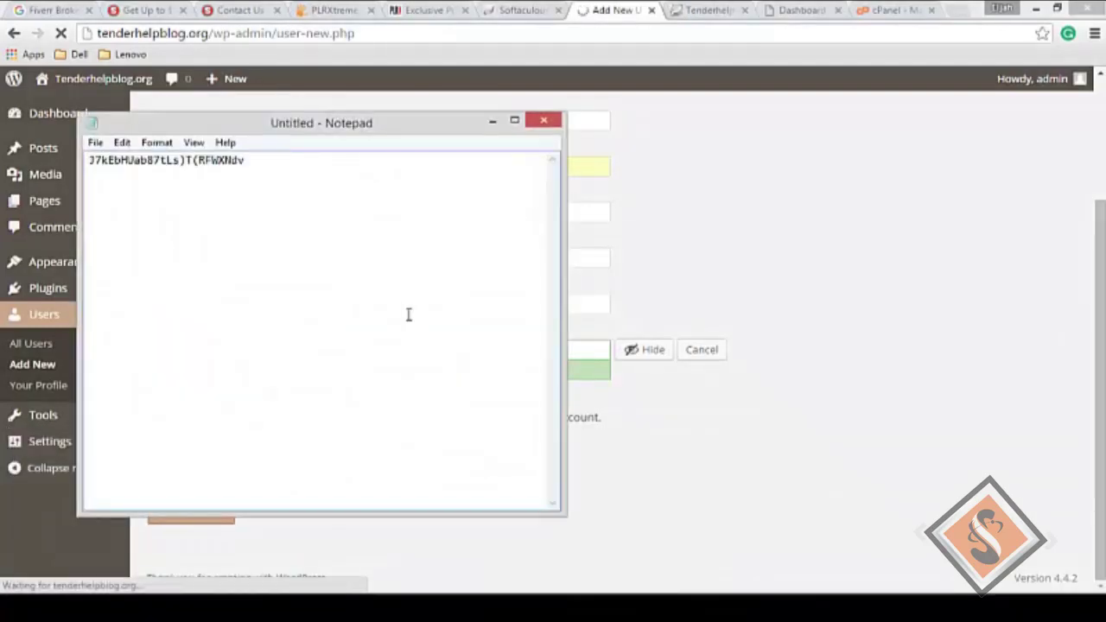
{"action": "key", "text": "alt+Tab"}
{"action": "scroll", "coordinate": [713, 294], "scroll_direction": "up", "scroll_amount": 2}
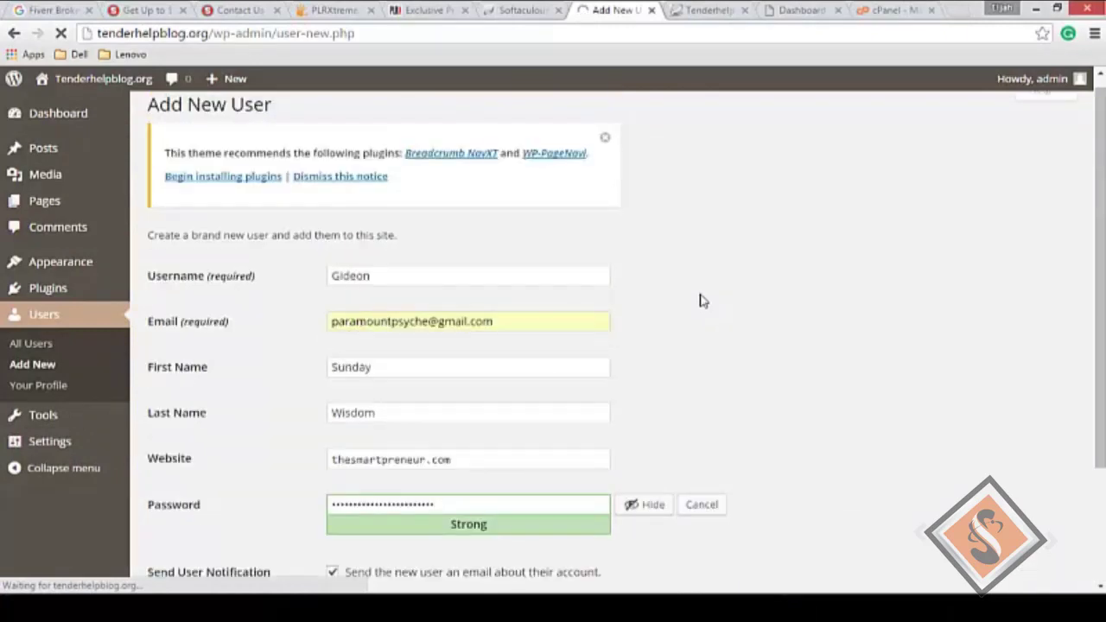
Step: Copy the new username from the form and paste it on a line above the password
{"action": "double_click", "coordinate": [432, 277]}
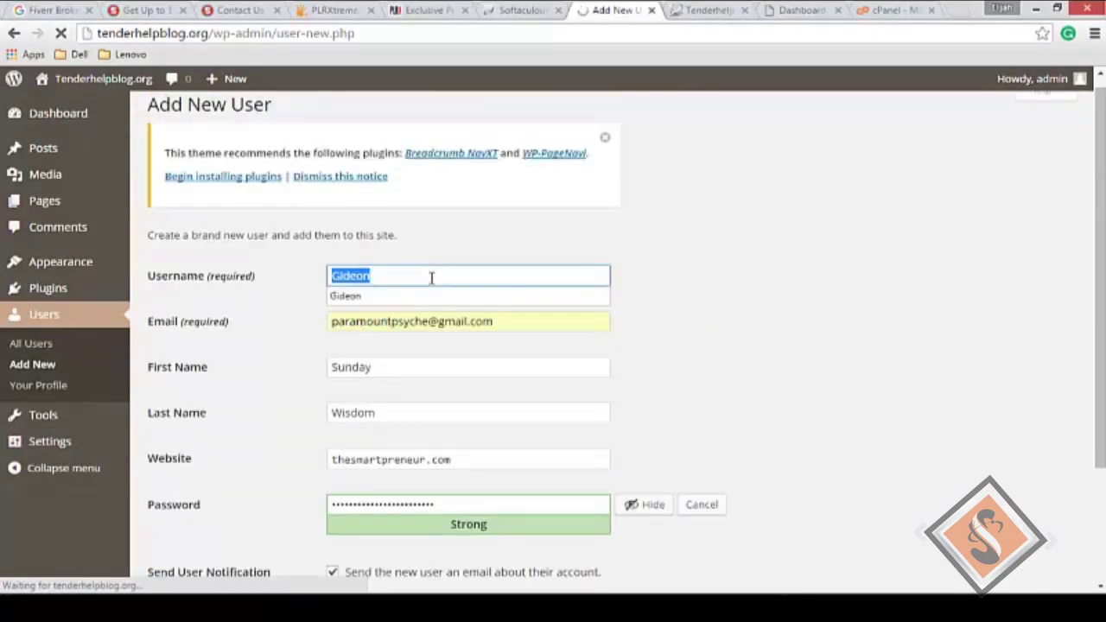
{"action": "key", "text": "alt+Tab"}
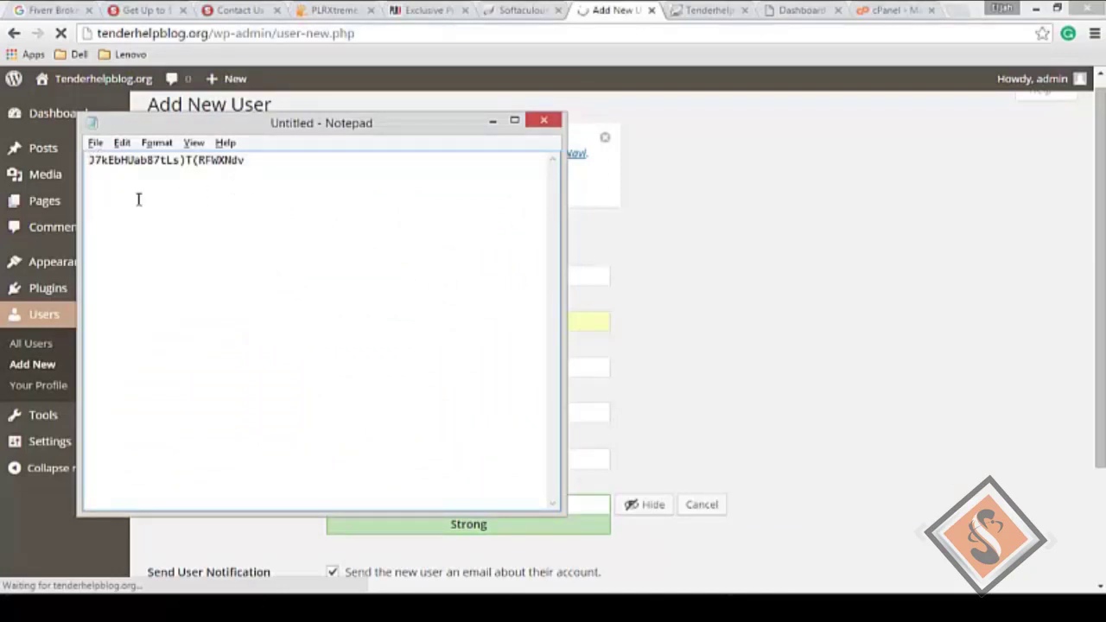
{"action": "key", "text": "Return"}
{"action": "left_click", "coordinate": [120, 160]}
{"action": "key", "text": "ctrl+v"}
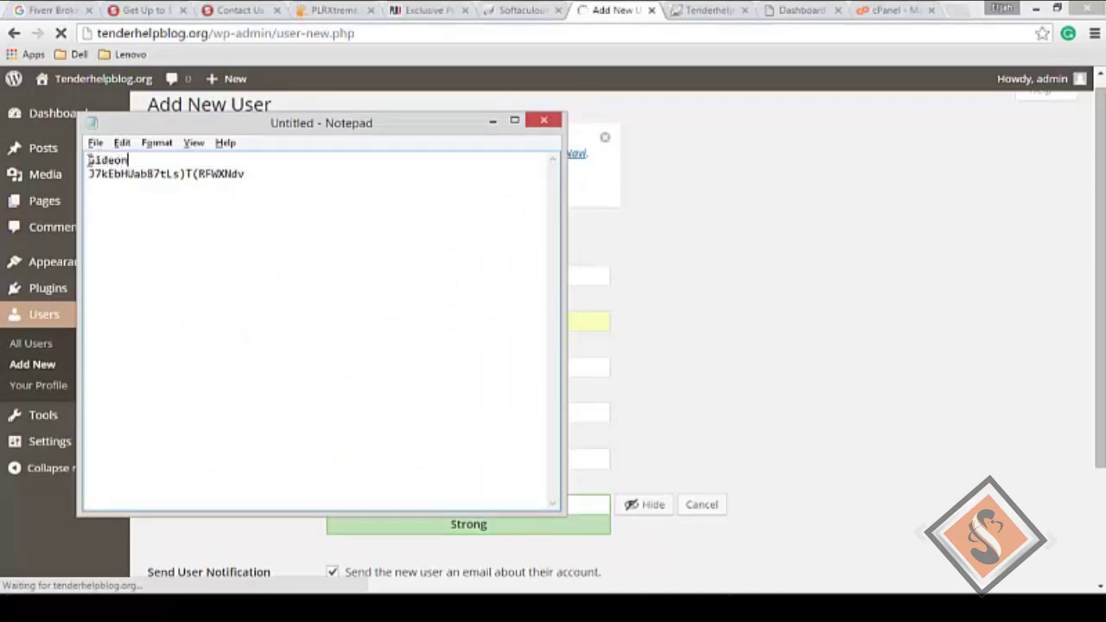
Step: Label the note's lines with 'Username:' and 'Password:'
{"action": "left_click", "coordinate": [89, 160]}
{"action": "type", "text": "Userna"}
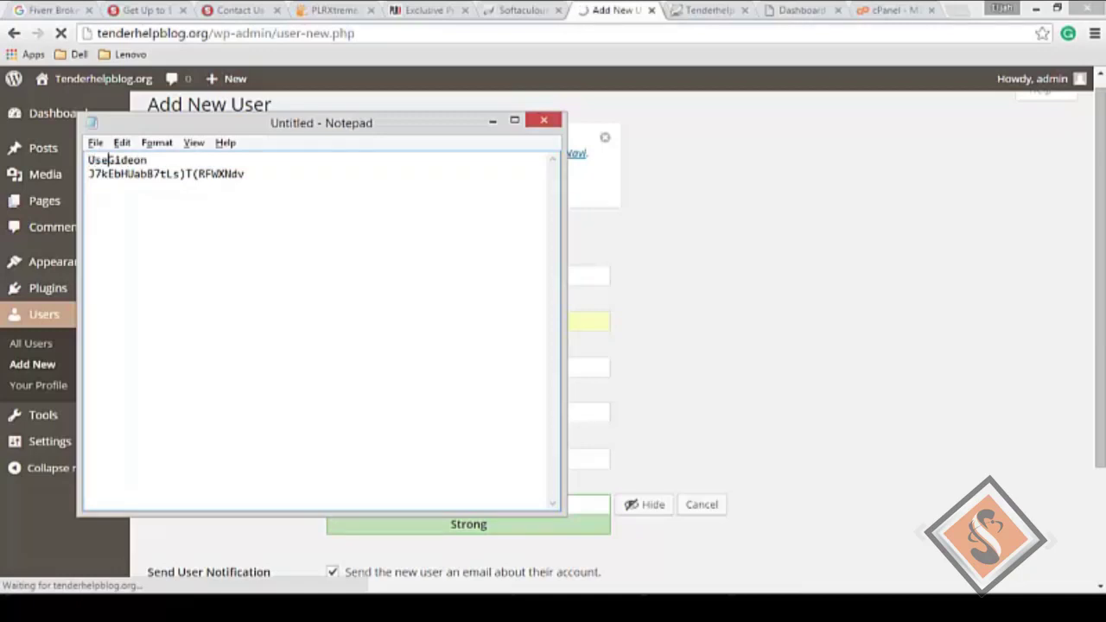
{"action": "type", "text": "me:"}
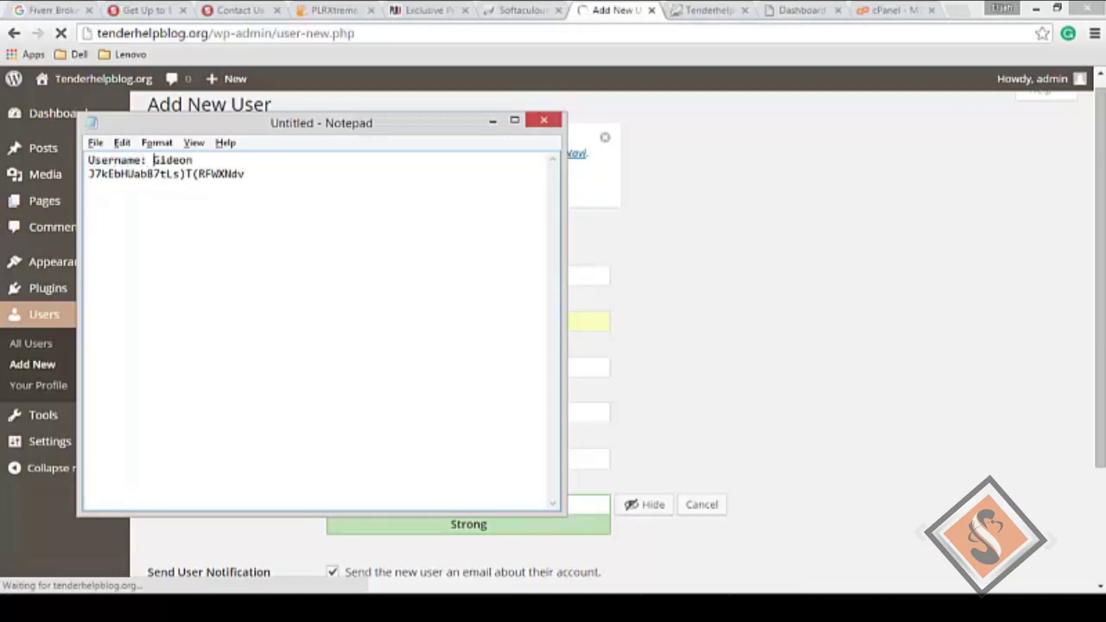
{"action": "left_click", "coordinate": [92, 179]}
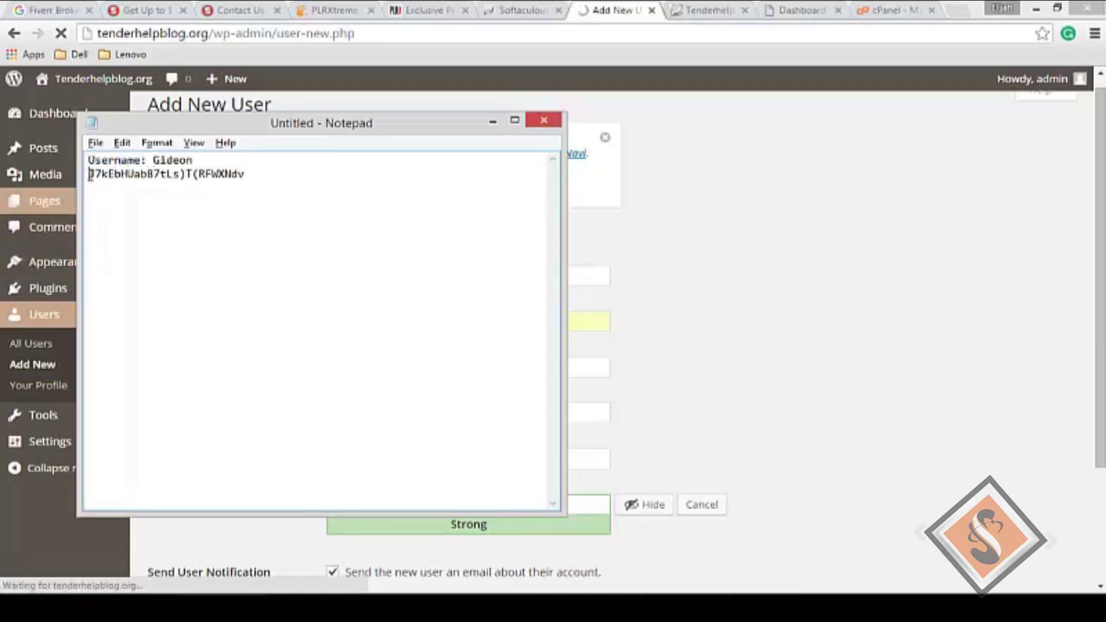
{"action": "type", "text": "Password"}
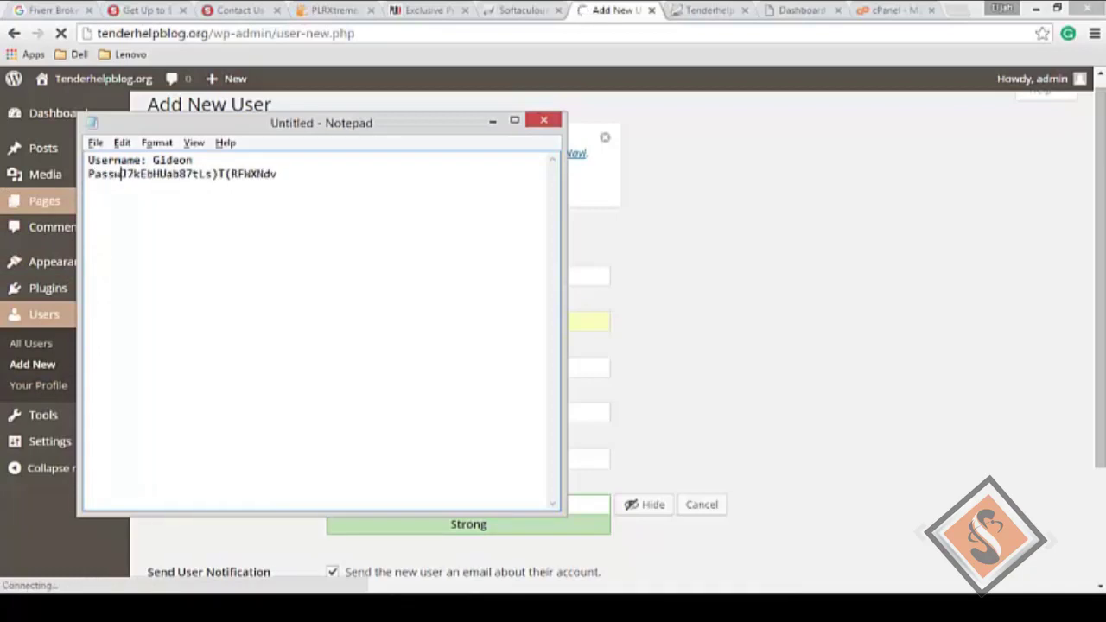
{"action": "type", "text": ":"}
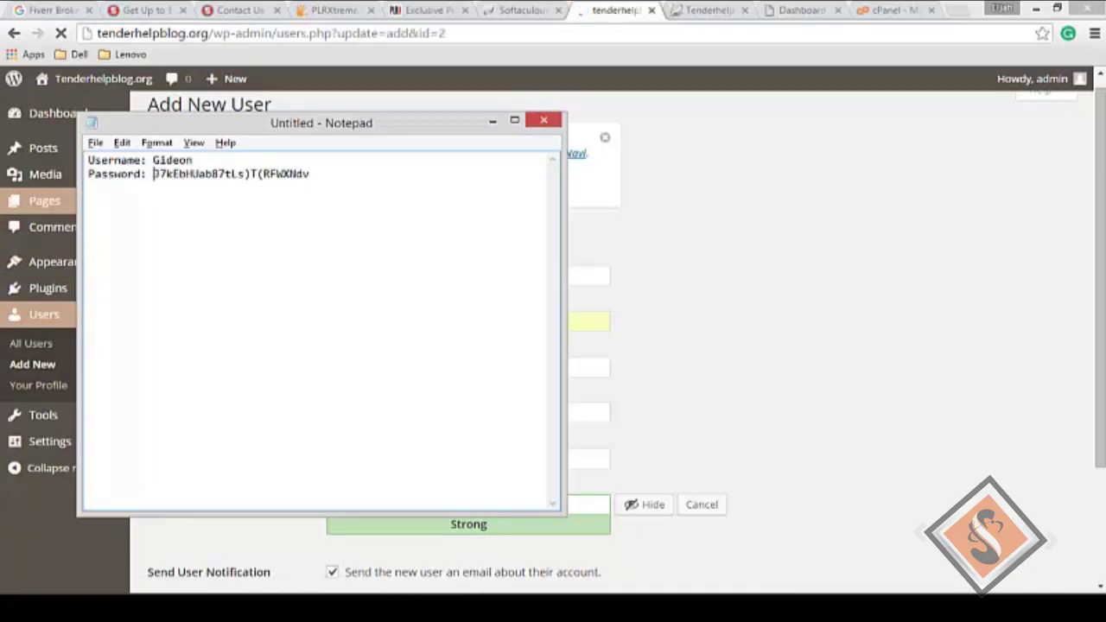
Step: Return to the WordPress Users list and open the new user's Edit User page
{"action": "key", "text": "alt+Tab"}
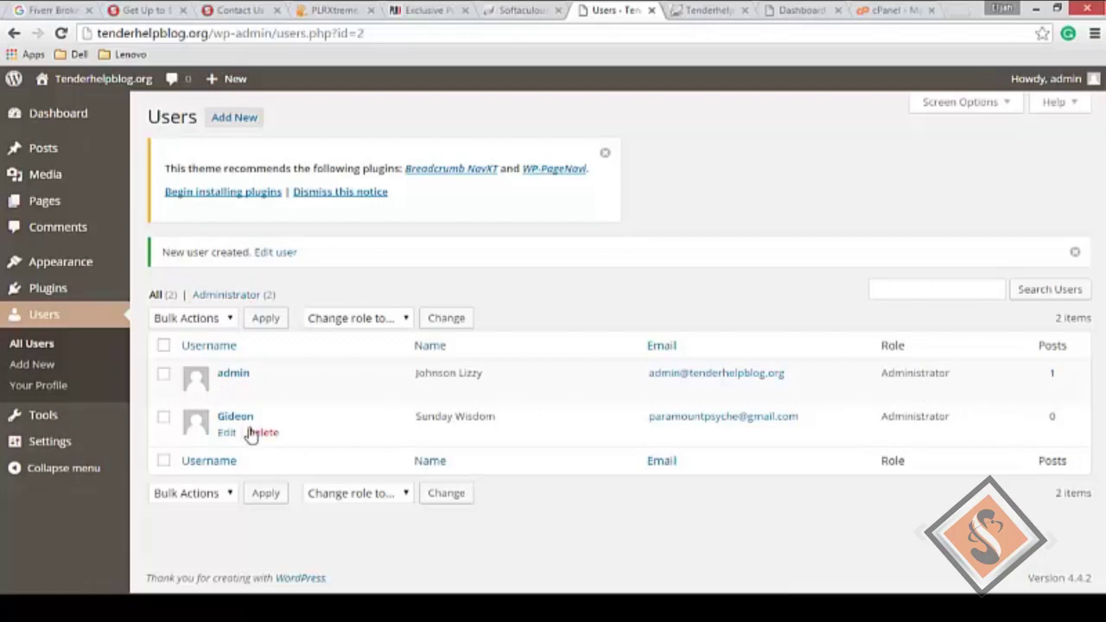
{"action": "left_click", "coordinate": [227, 434]}
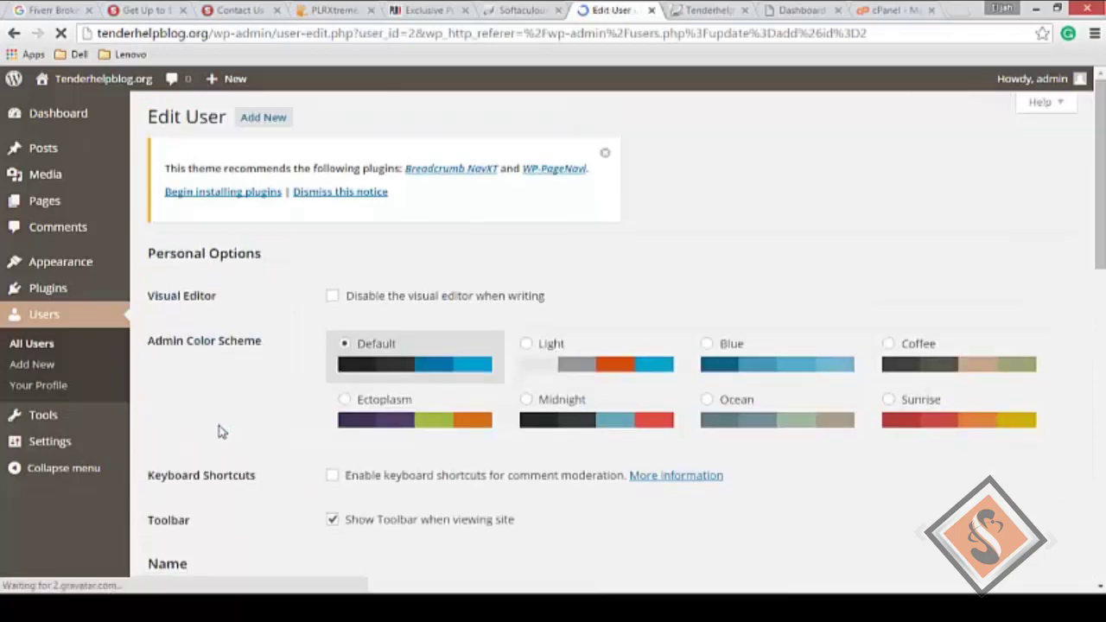
Step: Change the new user's role from Administrator to Editor
{"action": "scroll", "coordinate": [259, 407], "scroll_direction": "down", "scroll_amount": 1}
{"action": "scroll", "coordinate": [259, 407], "scroll_direction": "down", "scroll_amount": 8}
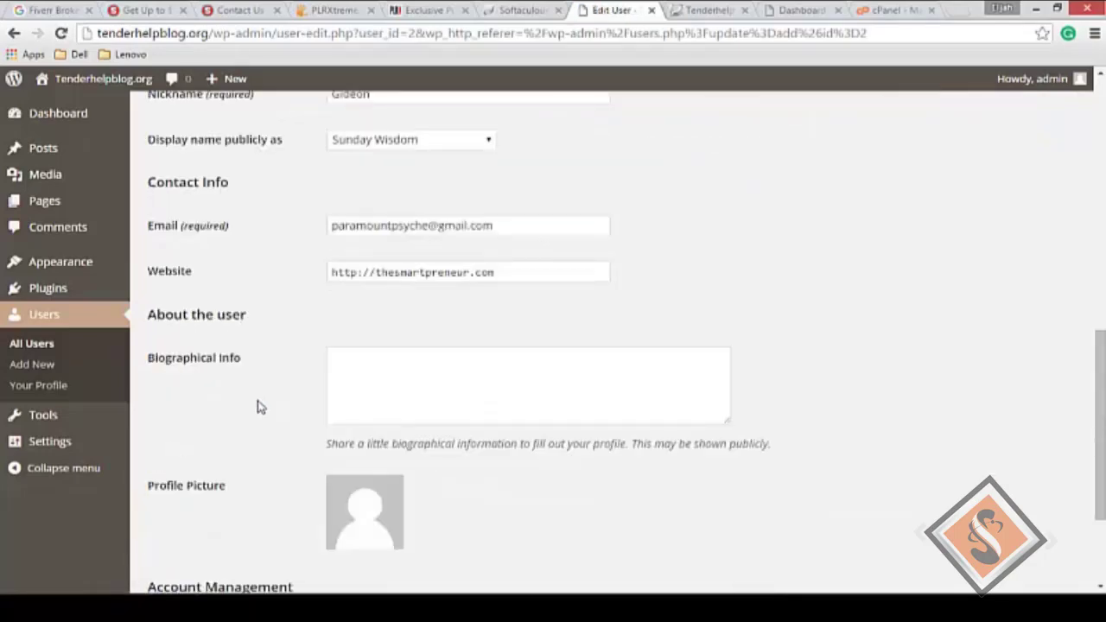
{"action": "scroll", "coordinate": [259, 407], "scroll_direction": "up", "scroll_amount": 1}
{"action": "scroll", "coordinate": [265, 415], "scroll_direction": "up", "scroll_amount": 1}
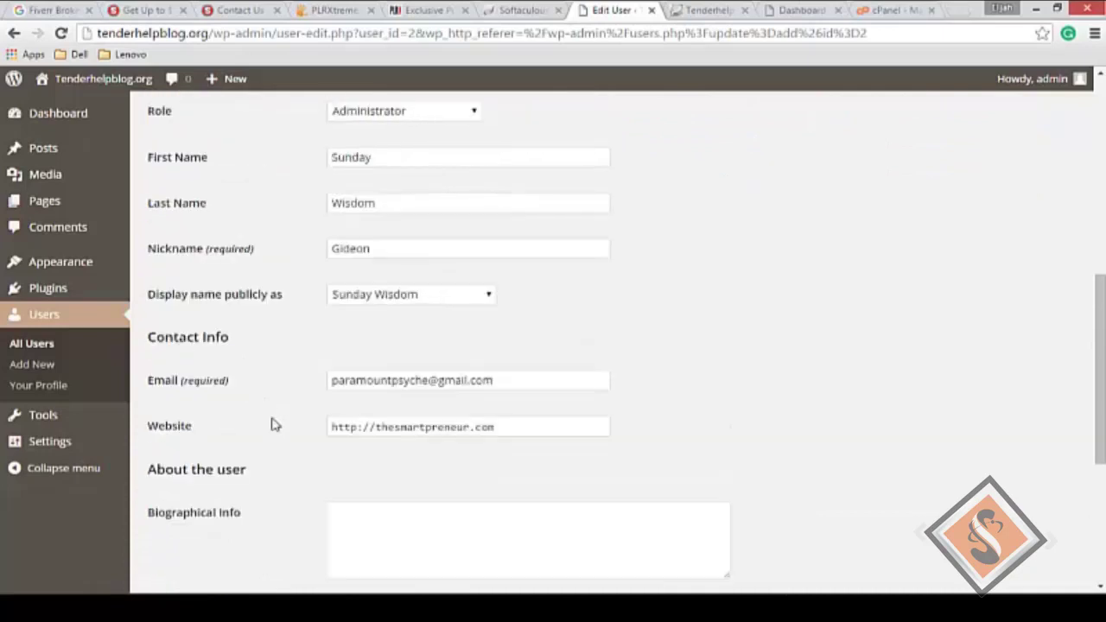
{"action": "scroll", "coordinate": [424, 542], "scroll_direction": "down", "scroll_amount": 3}
{"action": "scroll", "coordinate": [467, 506], "scroll_direction": "down", "scroll_amount": 1}
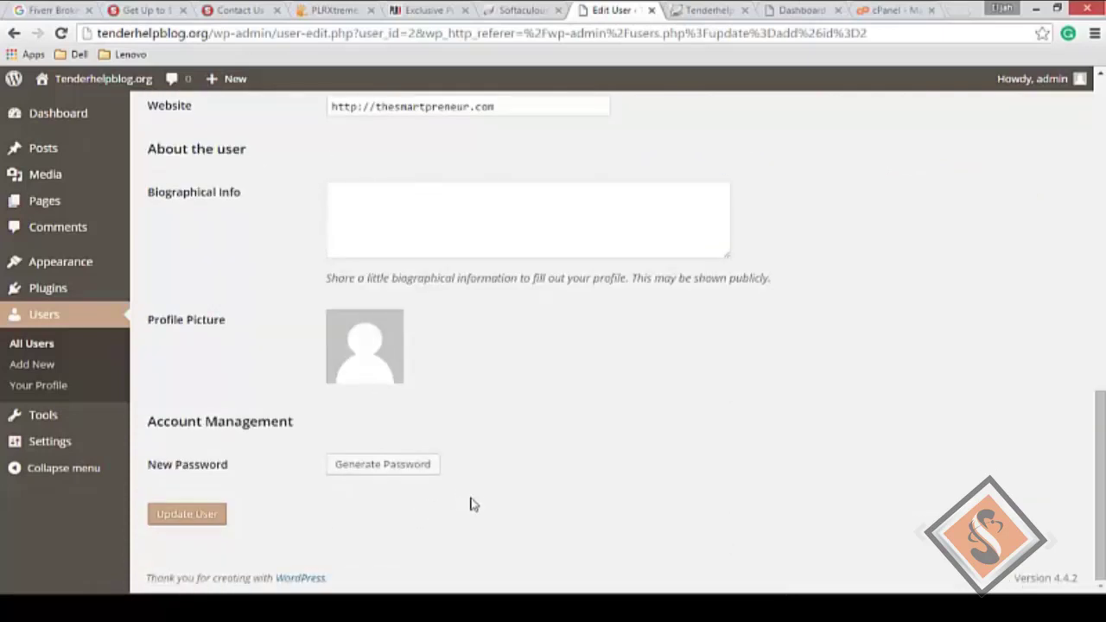
{"action": "scroll", "coordinate": [526, 501], "scroll_direction": "up", "scroll_amount": 5}
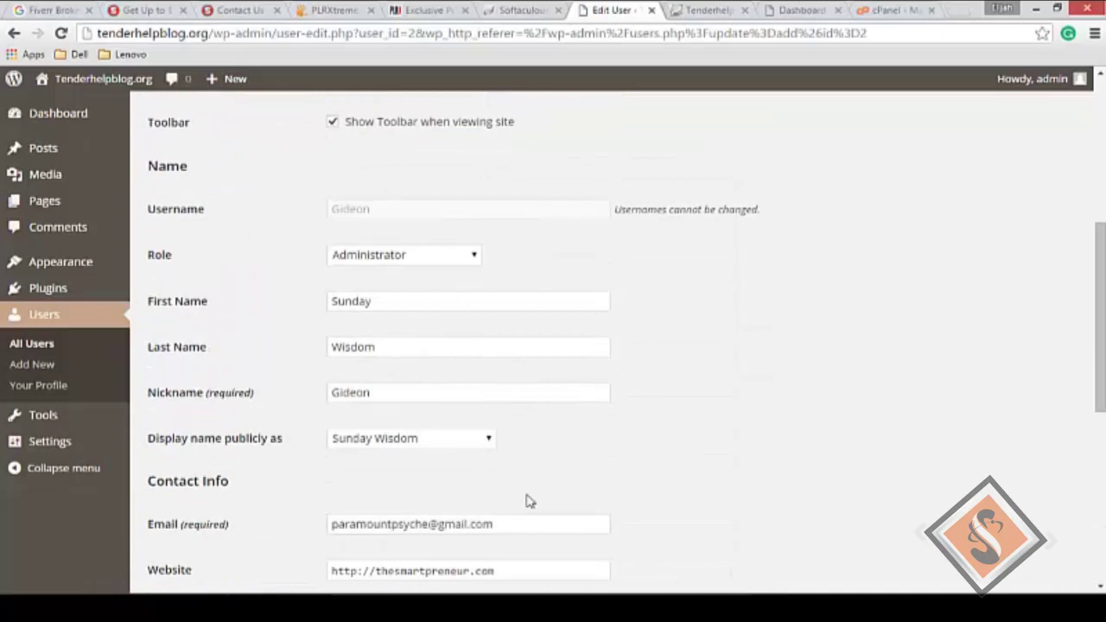
{"action": "scroll", "coordinate": [530, 502], "scroll_direction": "down", "scroll_amount": 1}
{"action": "left_click", "coordinate": [396, 181]}
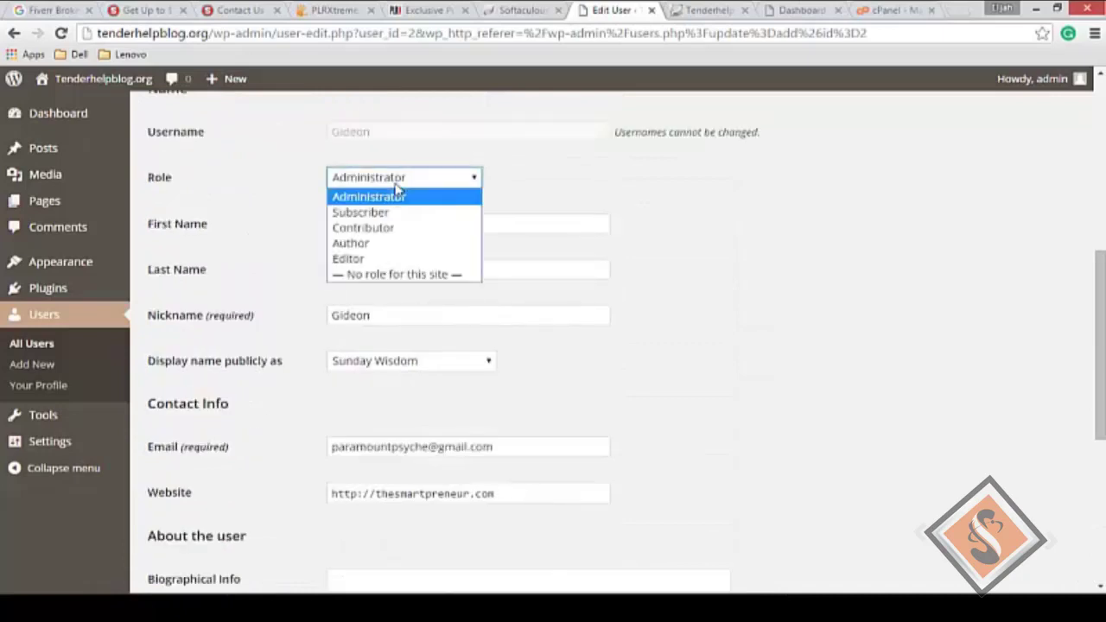
{"action": "left_click", "coordinate": [368, 259]}
Step: Save the user with Update User and go to the General Settings page
{"action": "scroll", "coordinate": [718, 326], "scroll_direction": "up", "scroll_amount": 3}
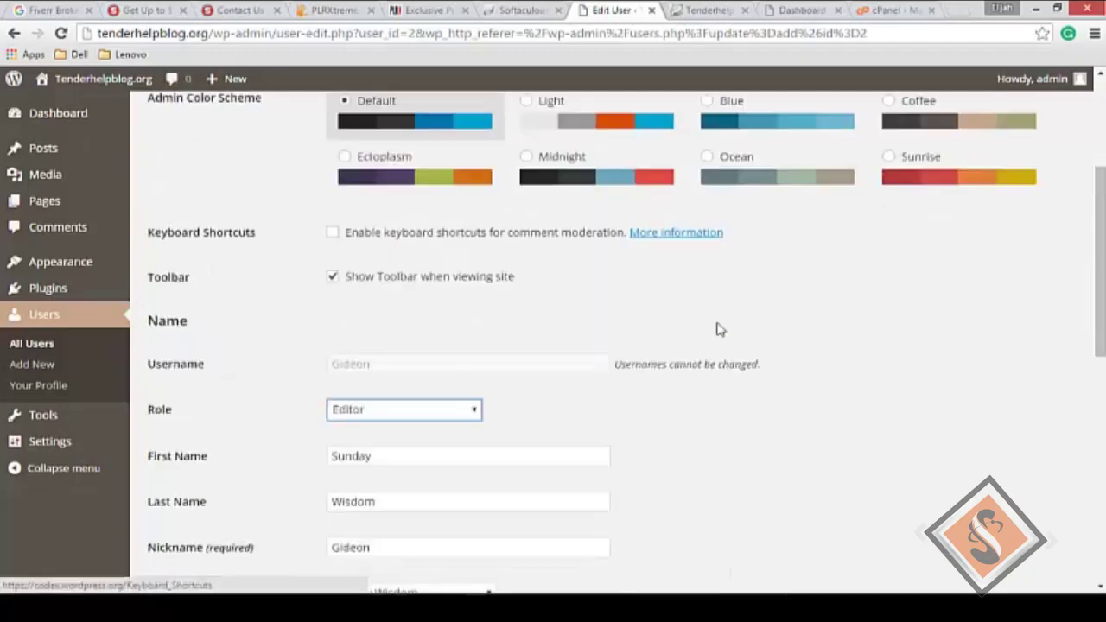
{"action": "scroll", "coordinate": [714, 333], "scroll_direction": "down", "scroll_amount": 7}
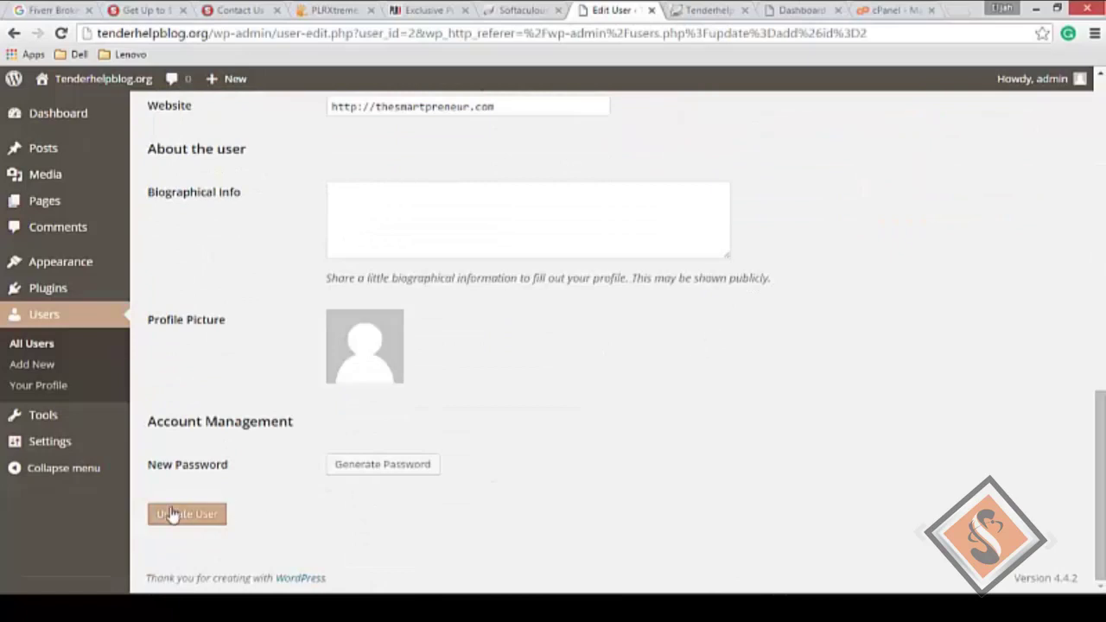
{"action": "left_click", "coordinate": [181, 517]}
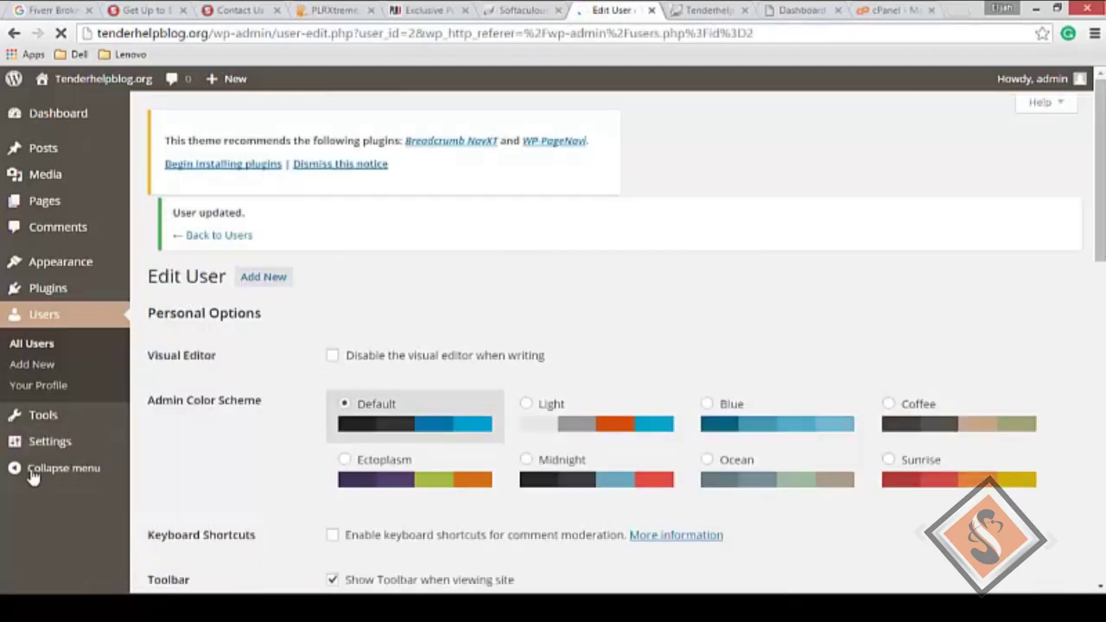
{"action": "left_click", "coordinate": [59, 443]}
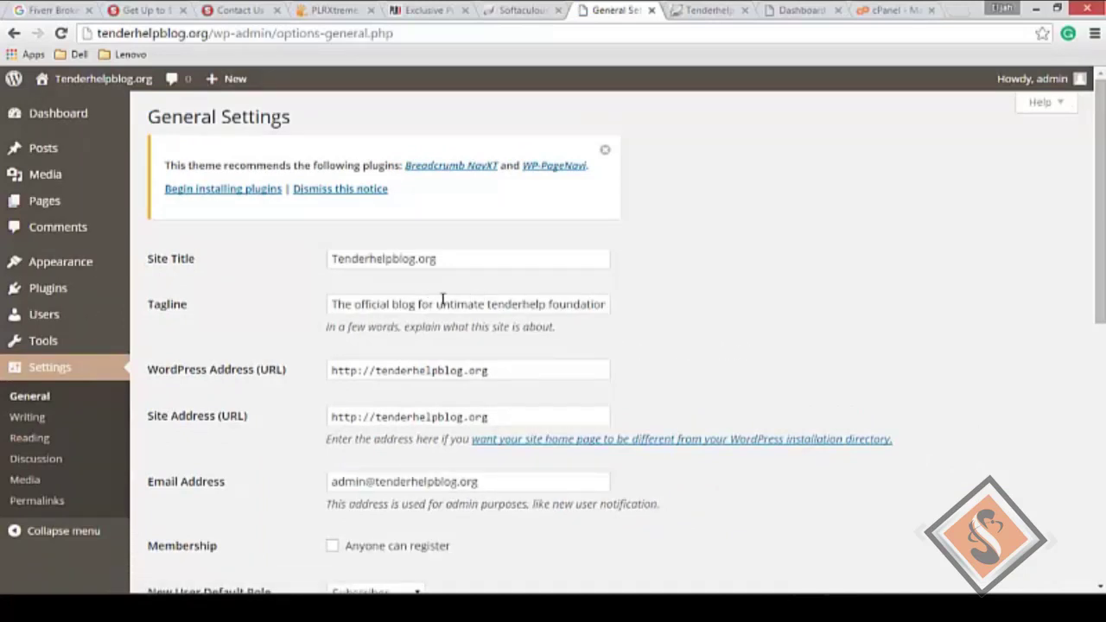
Step: Inspect the Site Title and Tagline fields, leaving both unchanged
{"action": "left_click", "coordinate": [454, 262]}
{"action": "double_click", "coordinate": [454, 262]}
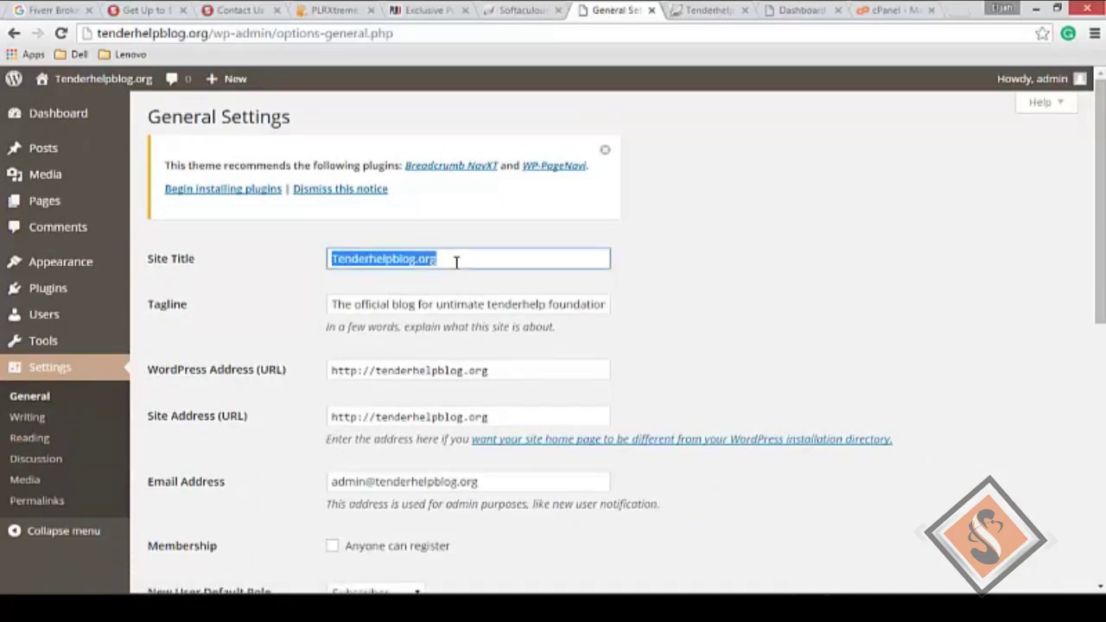
{"action": "left_click", "coordinate": [457, 263]}
{"action": "left_click", "coordinate": [432, 309]}
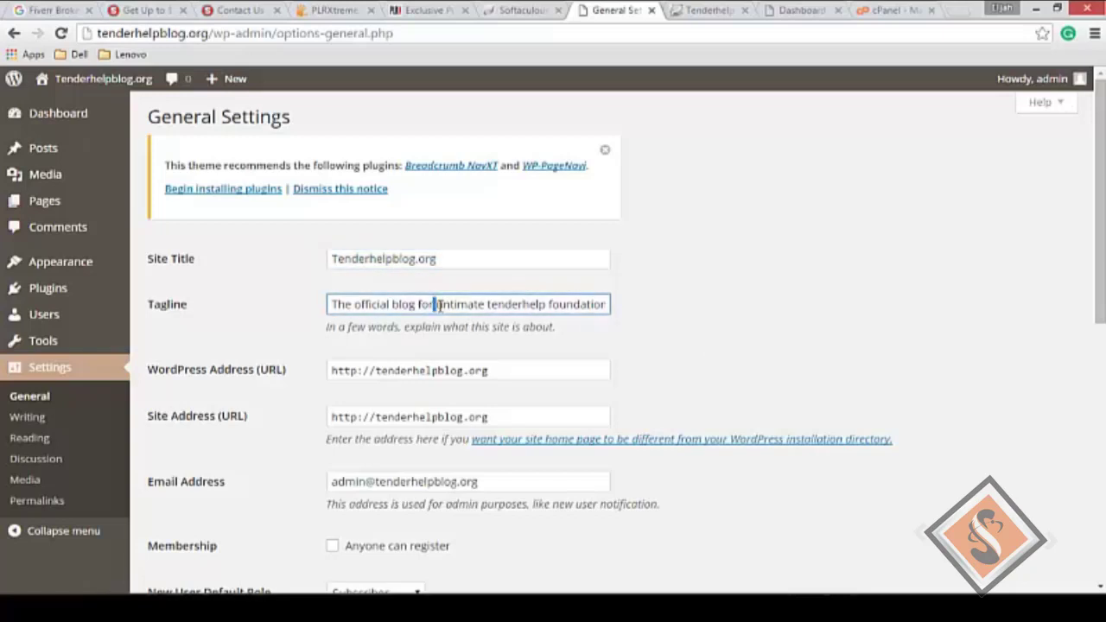
{"action": "double_click", "coordinate": [543, 305]}
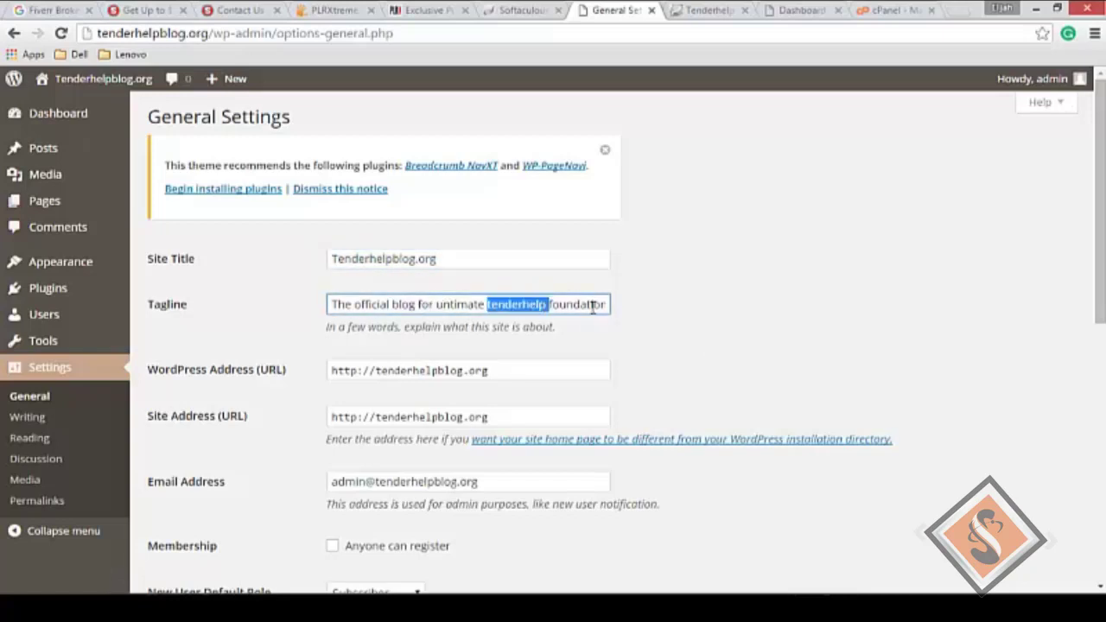
{"action": "left_click", "coordinate": [706, 325]}
Step: Scroll through the remaining general settings and go to Settings > Writing
{"action": "scroll", "coordinate": [682, 370], "scroll_direction": "down", "scroll_amount": 3}
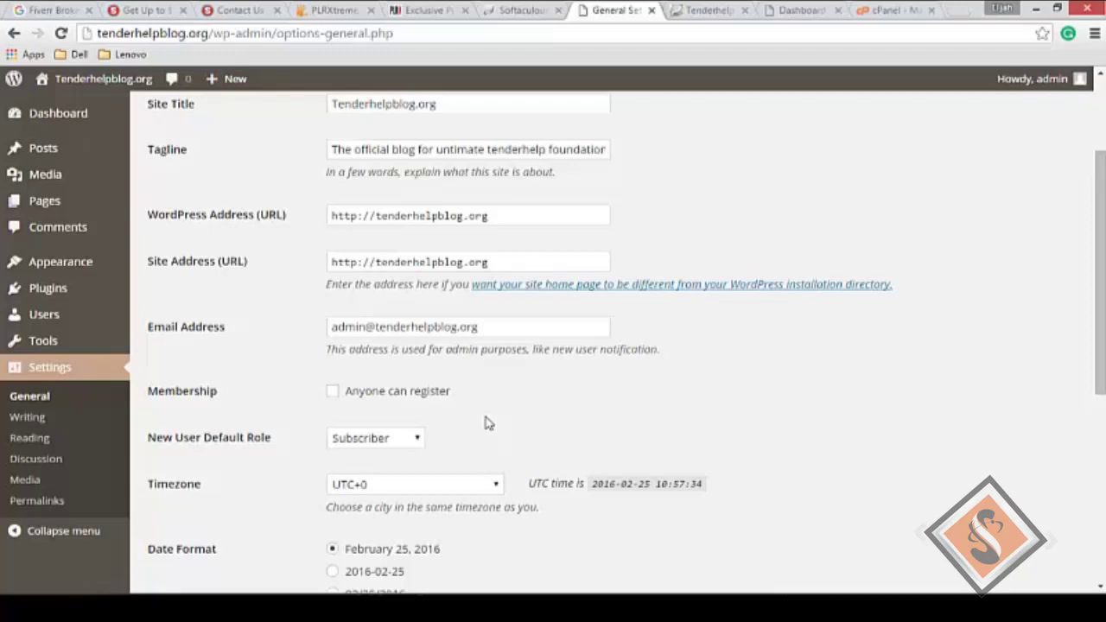
{"action": "scroll", "coordinate": [489, 423], "scroll_direction": "down", "scroll_amount": 5}
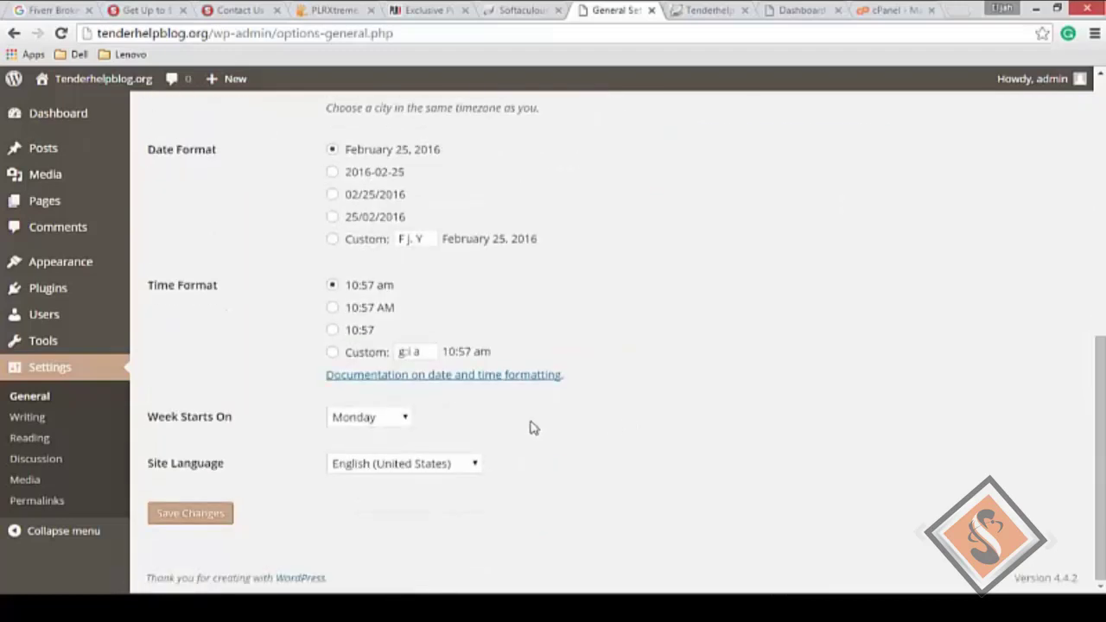
{"action": "left_click", "coordinate": [36, 421]}
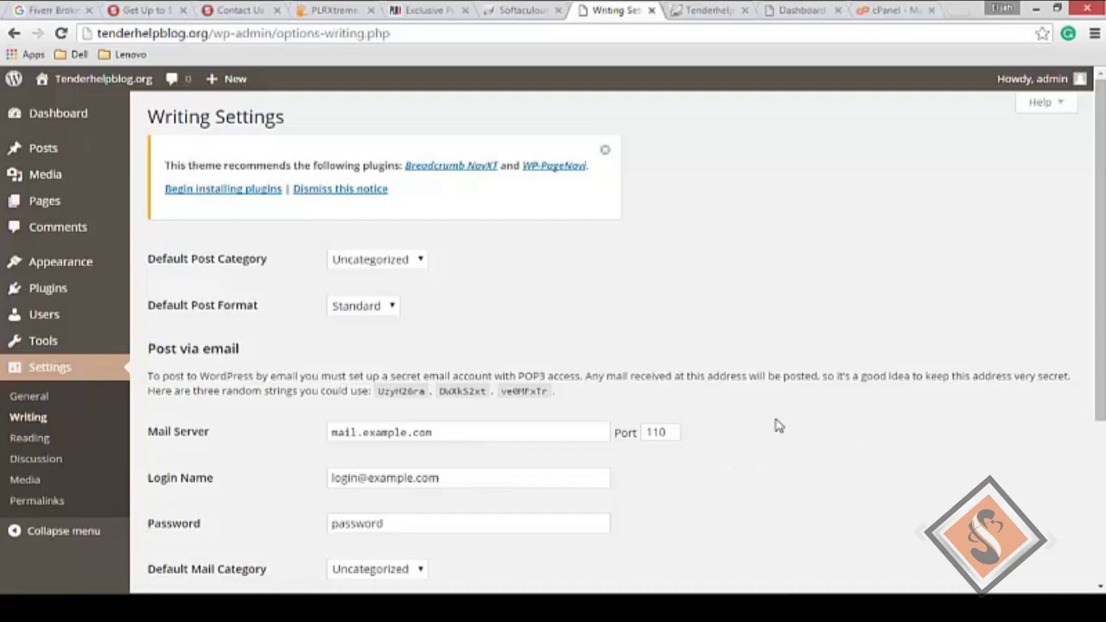
Step: Keep Uncategorized as default post category and Standard as default post format, then view Update Services
{"action": "scroll", "coordinate": [674, 377], "scroll_direction": "down", "scroll_amount": 2}
{"action": "scroll", "coordinate": [733, 390], "scroll_direction": "up", "scroll_amount": 2}
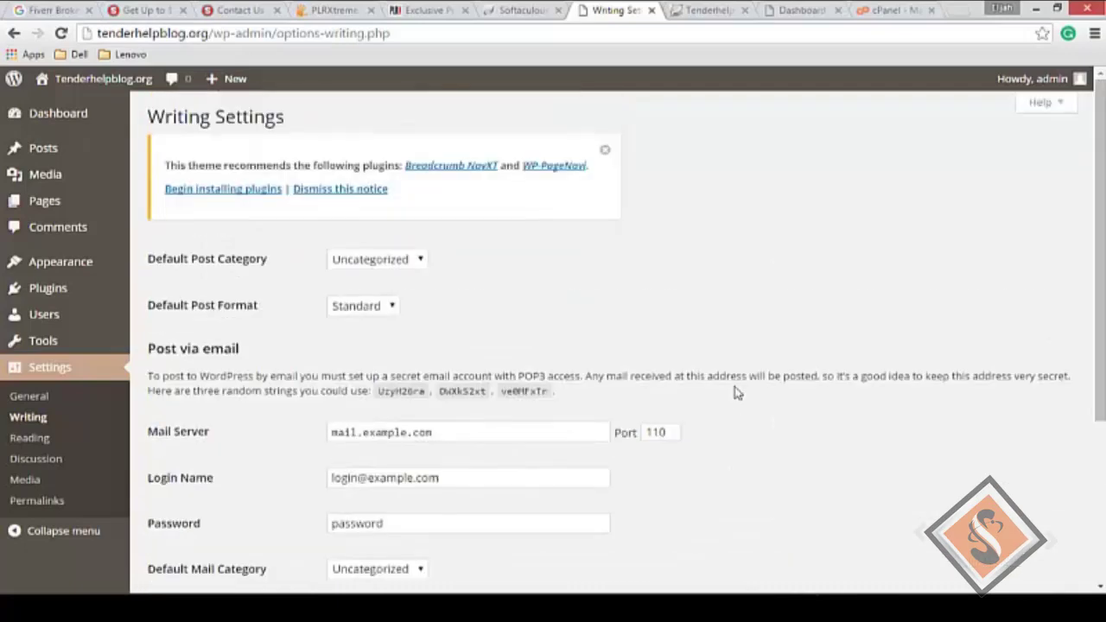
{"action": "left_click", "coordinate": [380, 263]}
{"action": "left_click", "coordinate": [380, 265]}
{"action": "left_click", "coordinate": [403, 264]}
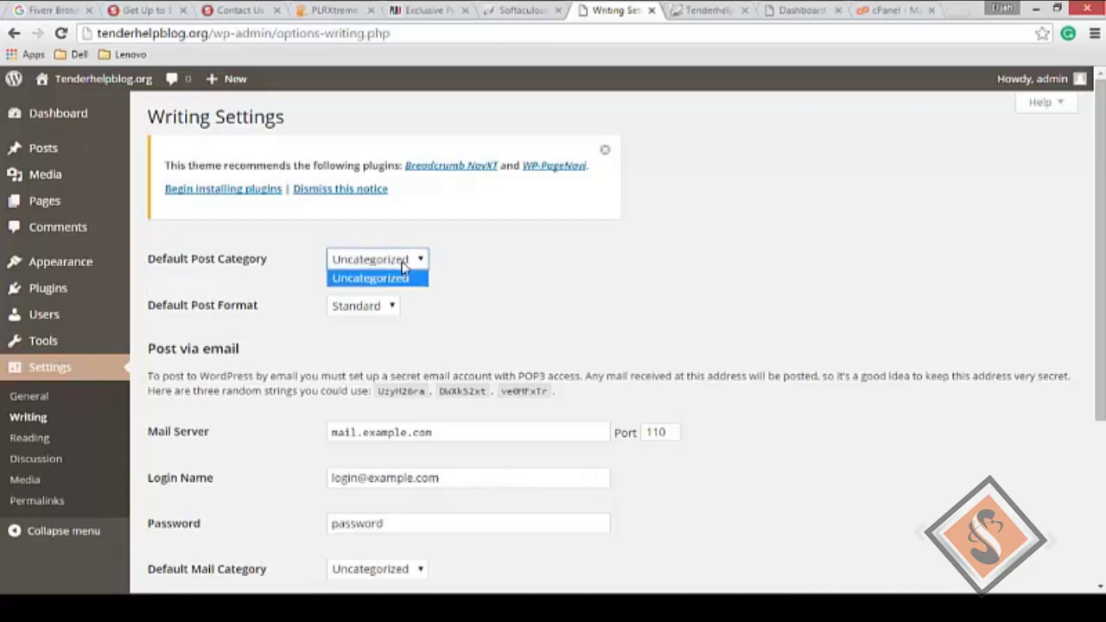
{"action": "left_click", "coordinate": [401, 267]}
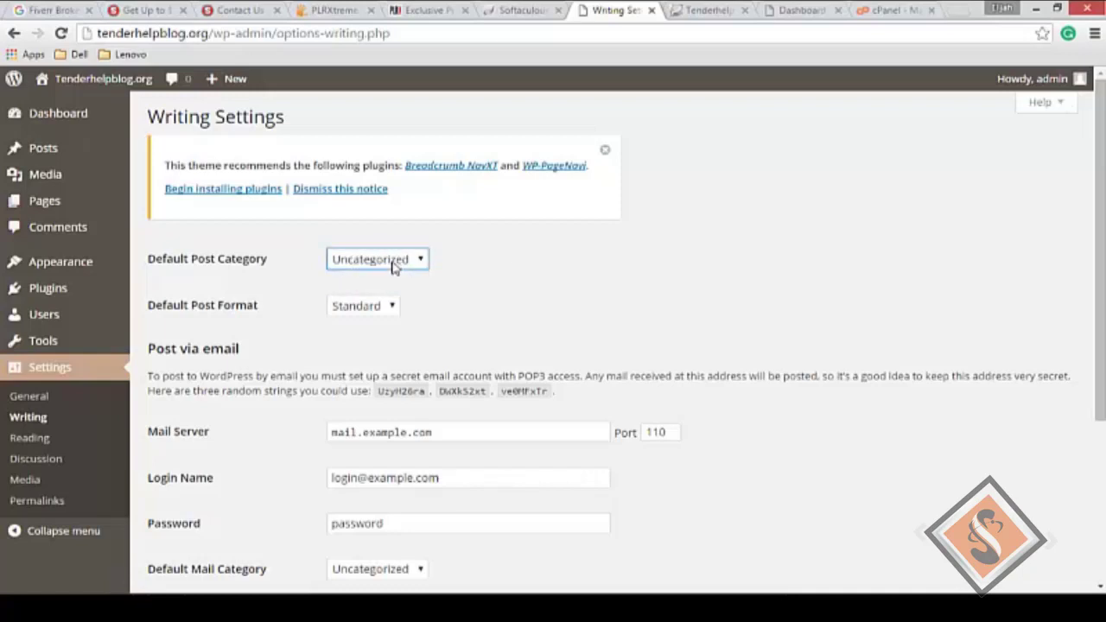
{"action": "left_click", "coordinate": [364, 311]}
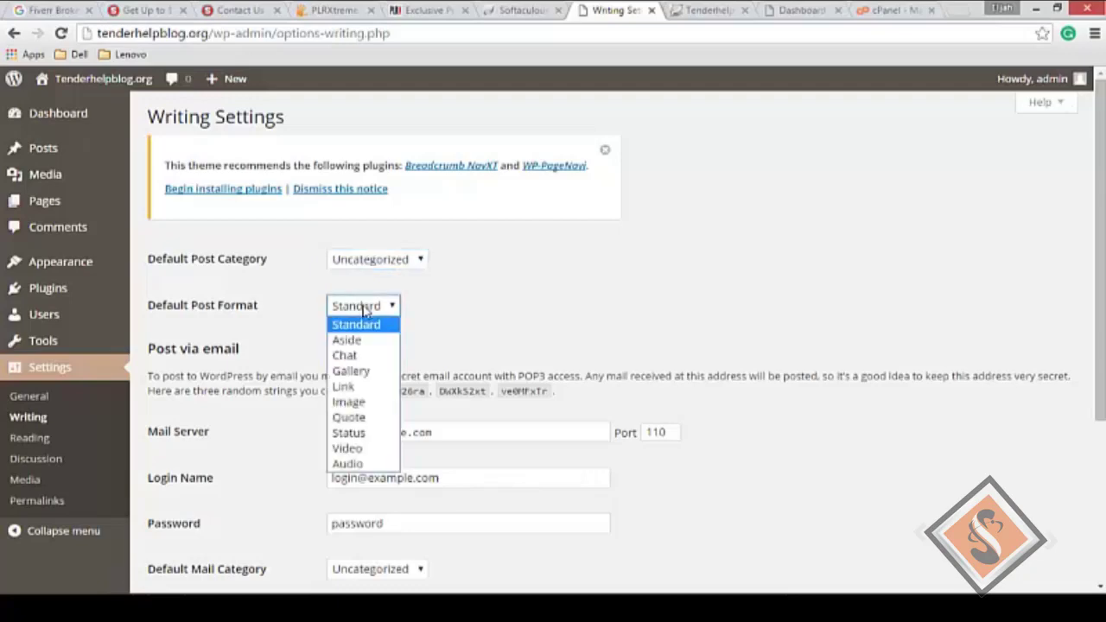
{"action": "left_click", "coordinate": [364, 311]}
{"action": "scroll", "coordinate": [522, 291], "scroll_direction": "down", "scroll_amount": 3}
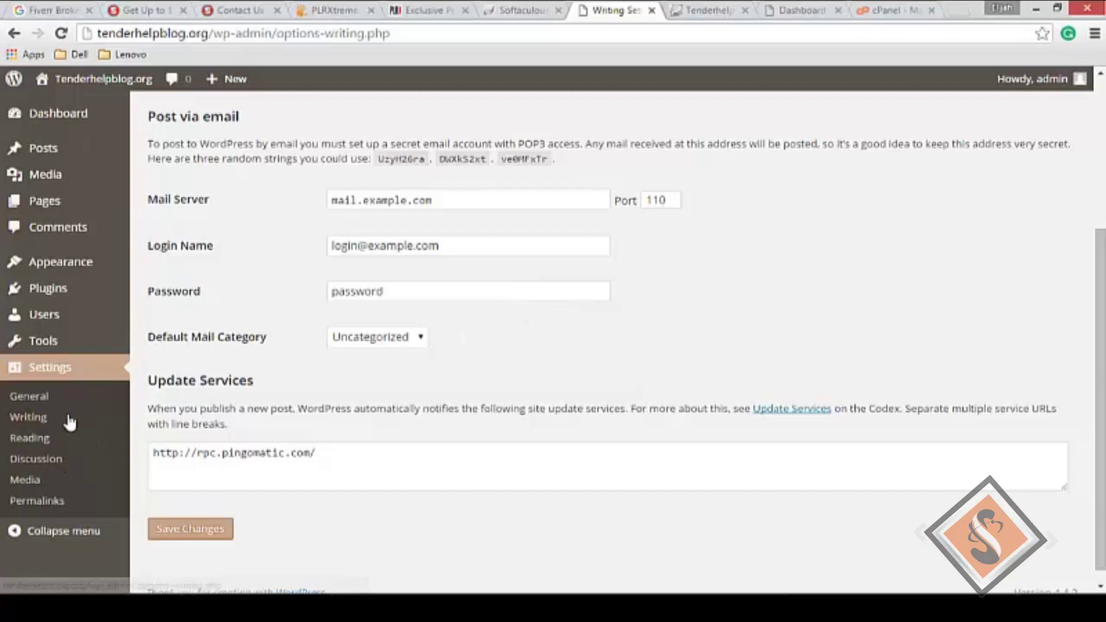
Step: Open Media Settings and review the 150, 300 and 1024 image sizes
{"action": "left_click", "coordinate": [37, 482]}
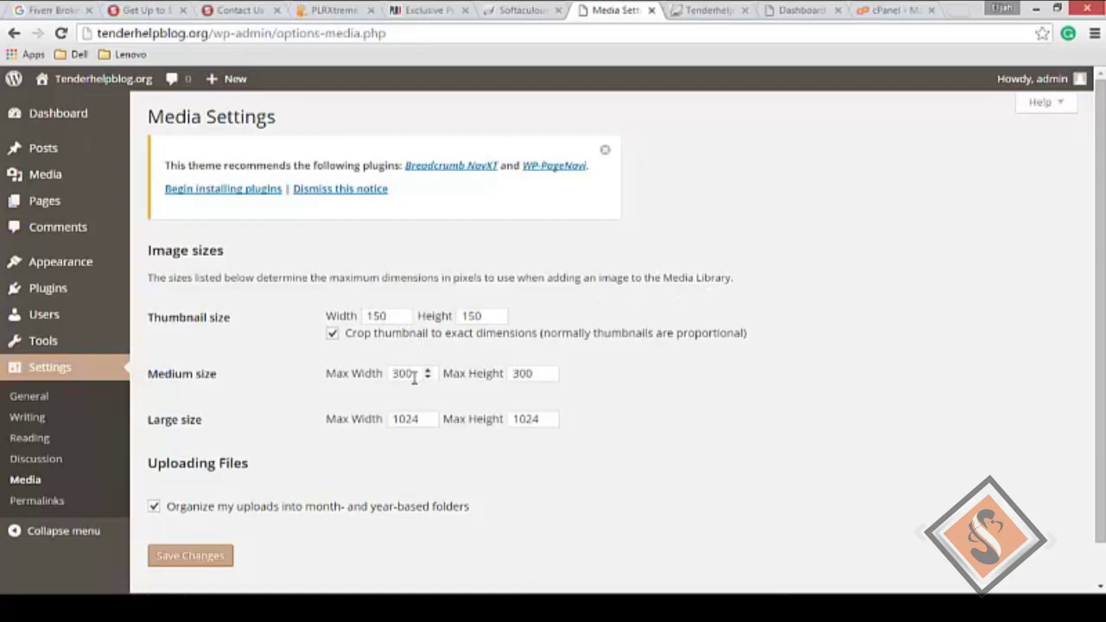
{"action": "scroll", "coordinate": [442, 427], "scroll_direction": "down", "scroll_amount": 1}
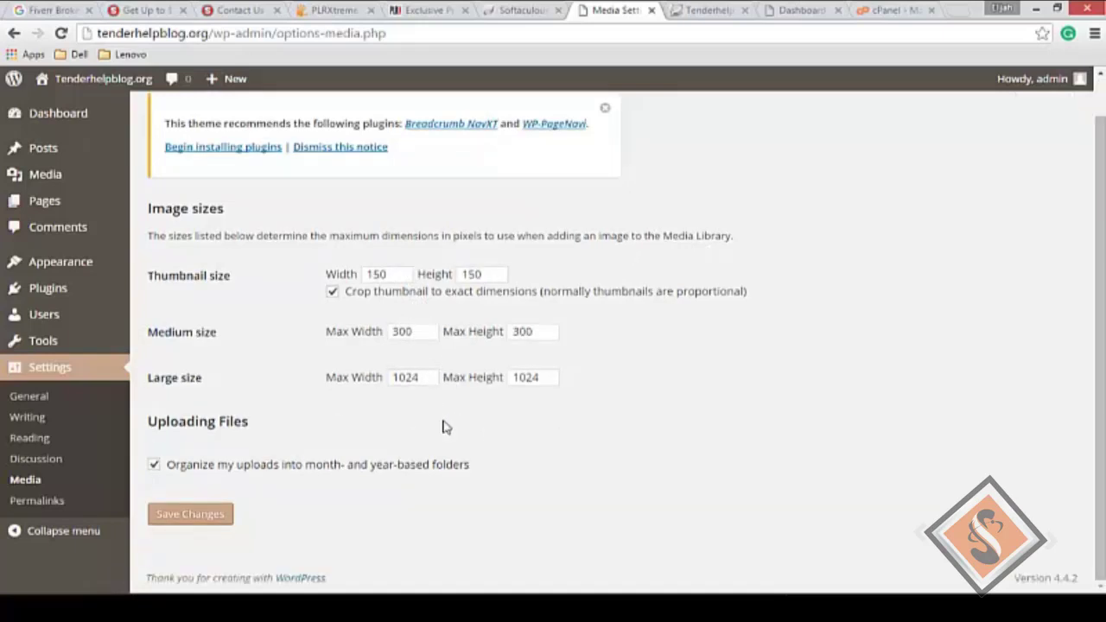
{"action": "scroll", "coordinate": [683, 376], "scroll_direction": "up", "scroll_amount": 1}
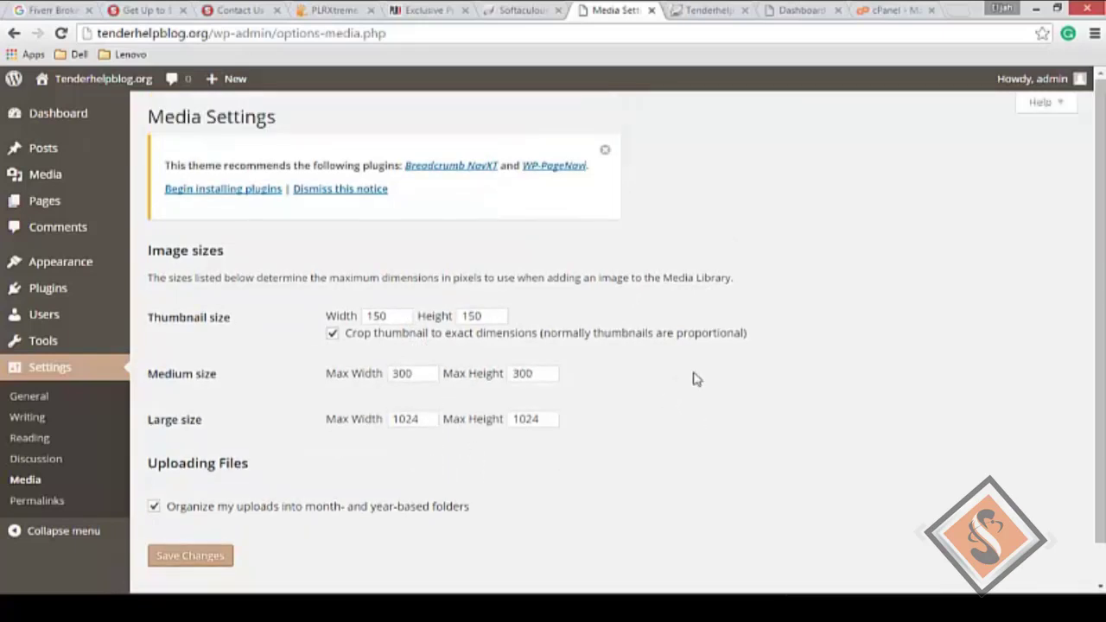
Step: Dismiss the theme's plugin-recommendation notice
{"action": "left_click", "coordinate": [607, 153]}
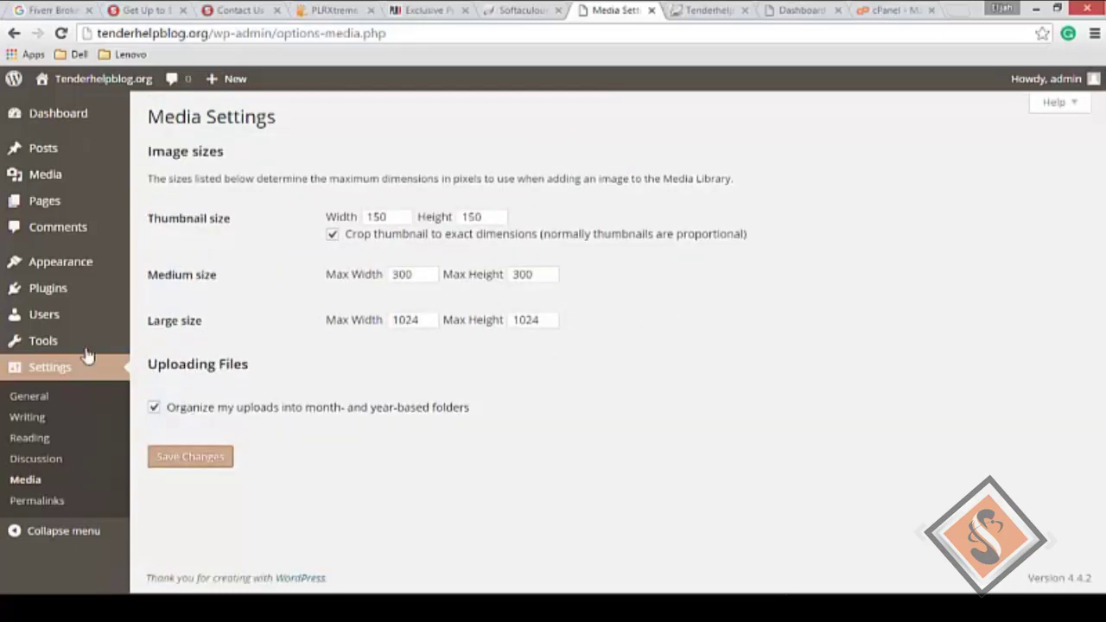
{"action": "mouse_move", "coordinate": [37, 344]}
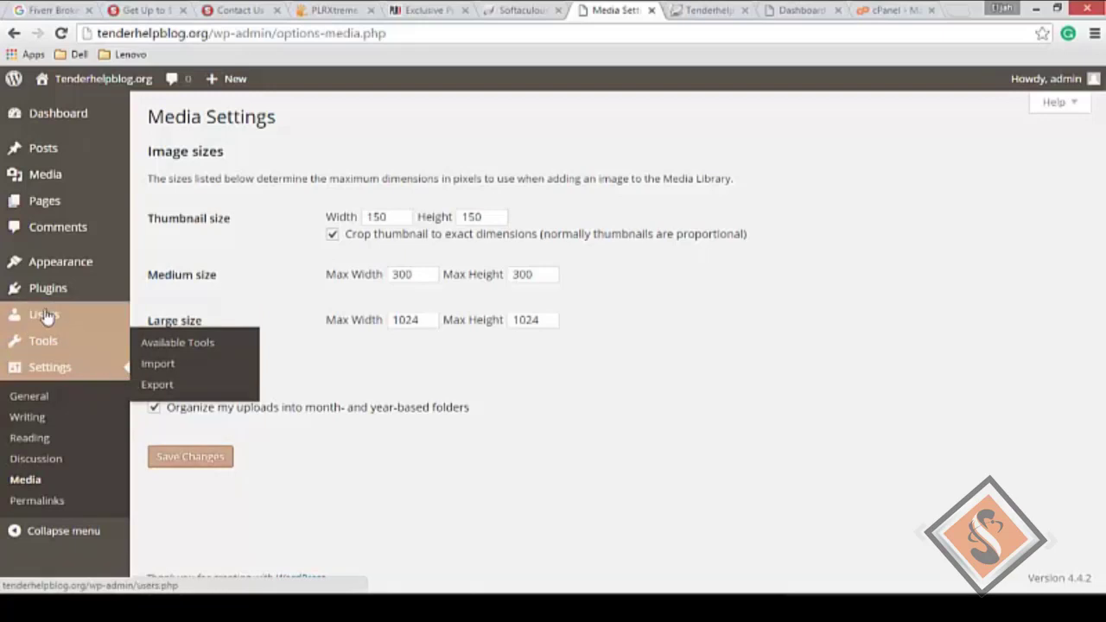
{"action": "mouse_move", "coordinate": [49, 316]}
{"action": "mouse_move", "coordinate": [51, 290]}
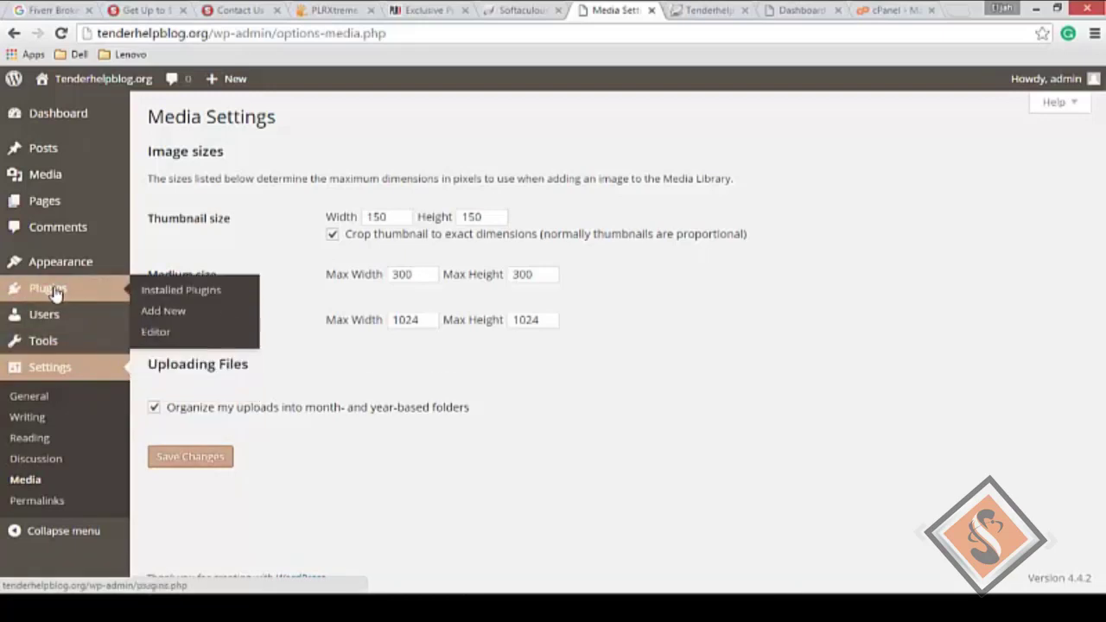
Step: Open Plugins showing inactive Akismet 3.1.7 and Hello Dolly 1.6, and dismiss the theme notice
{"action": "left_click", "coordinate": [54, 292]}
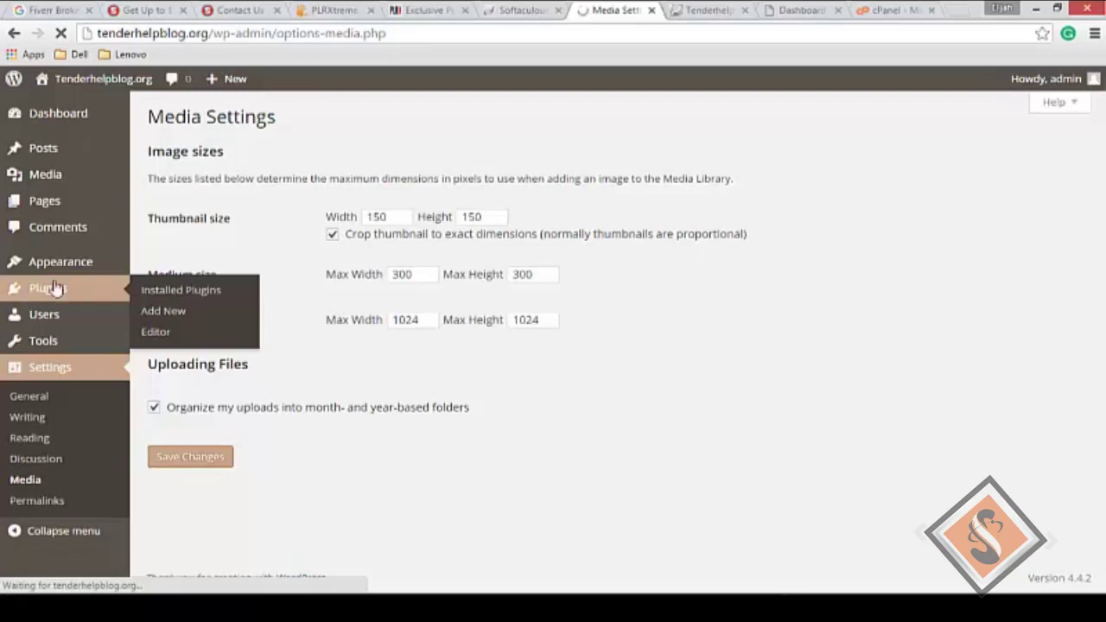
{"action": "mouse_move", "coordinate": [69, 266]}
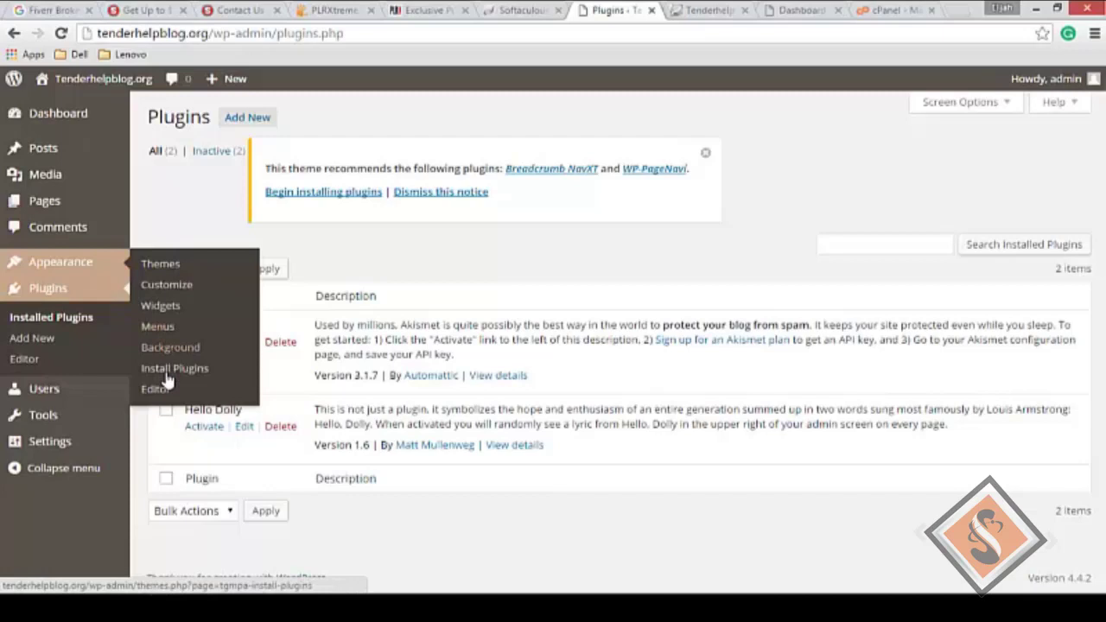
{"action": "mouse_move", "coordinate": [57, 202]}
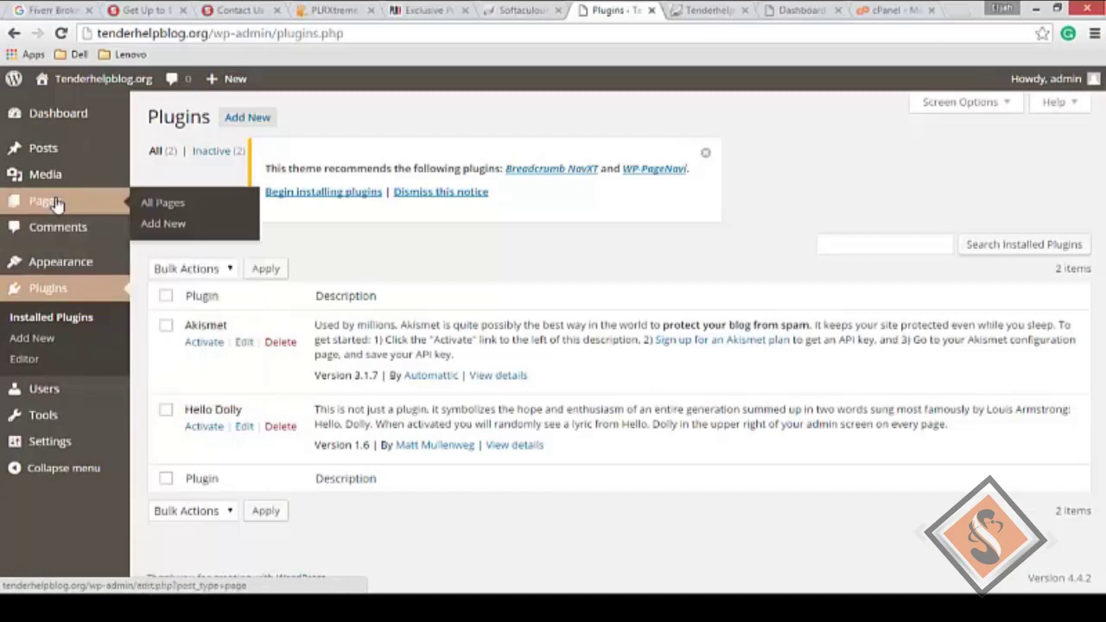
{"action": "mouse_move", "coordinate": [58, 177]}
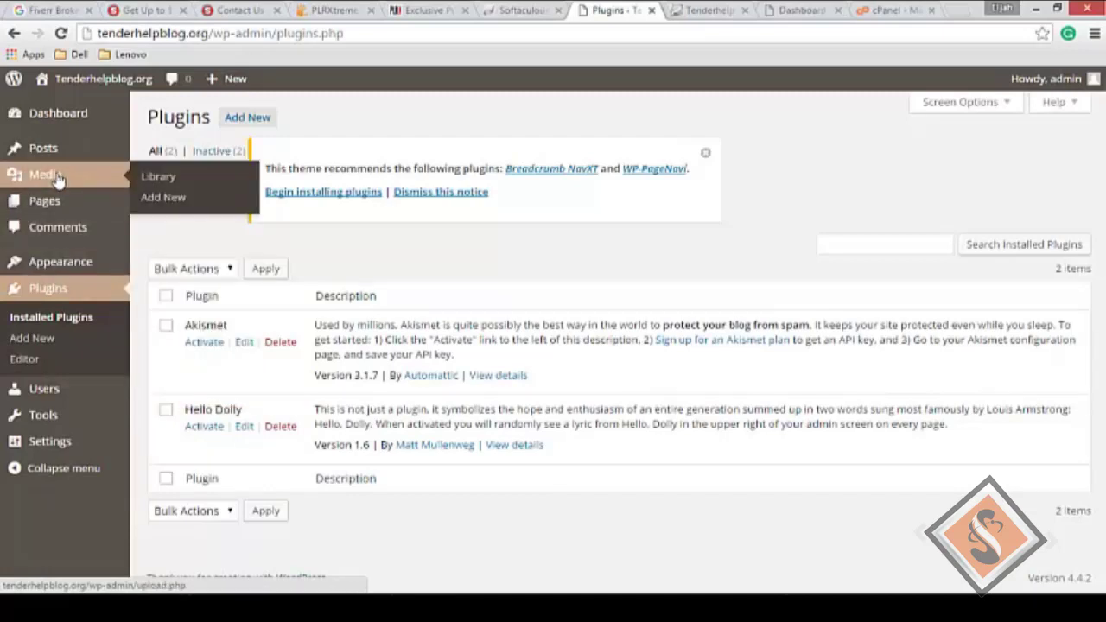
{"action": "mouse_move", "coordinate": [56, 153]}
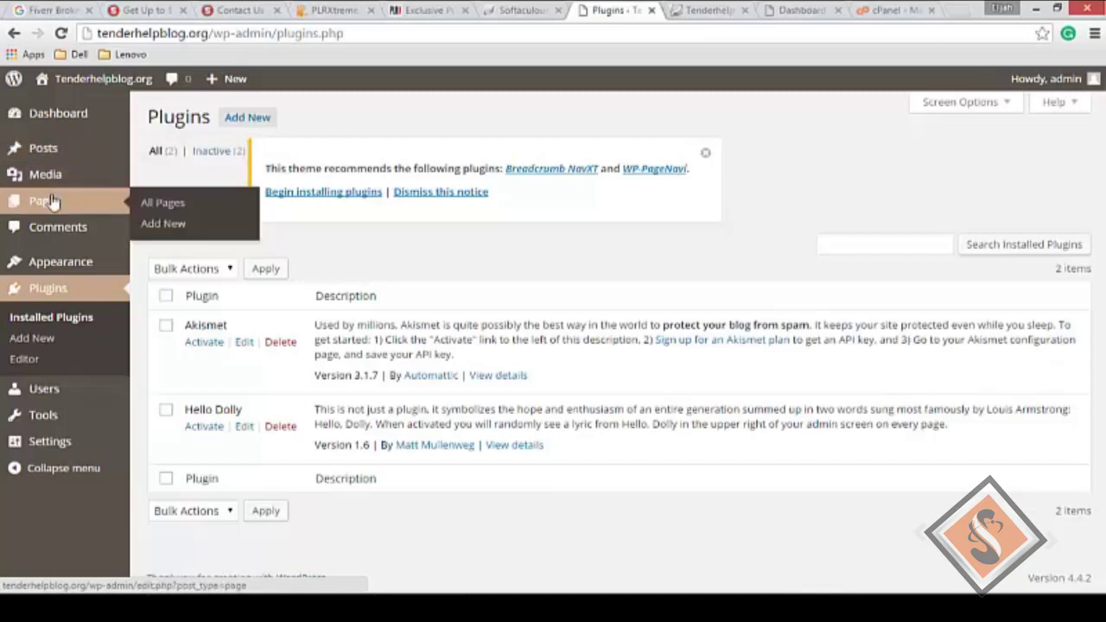
{"action": "mouse_move", "coordinate": [62, 120]}
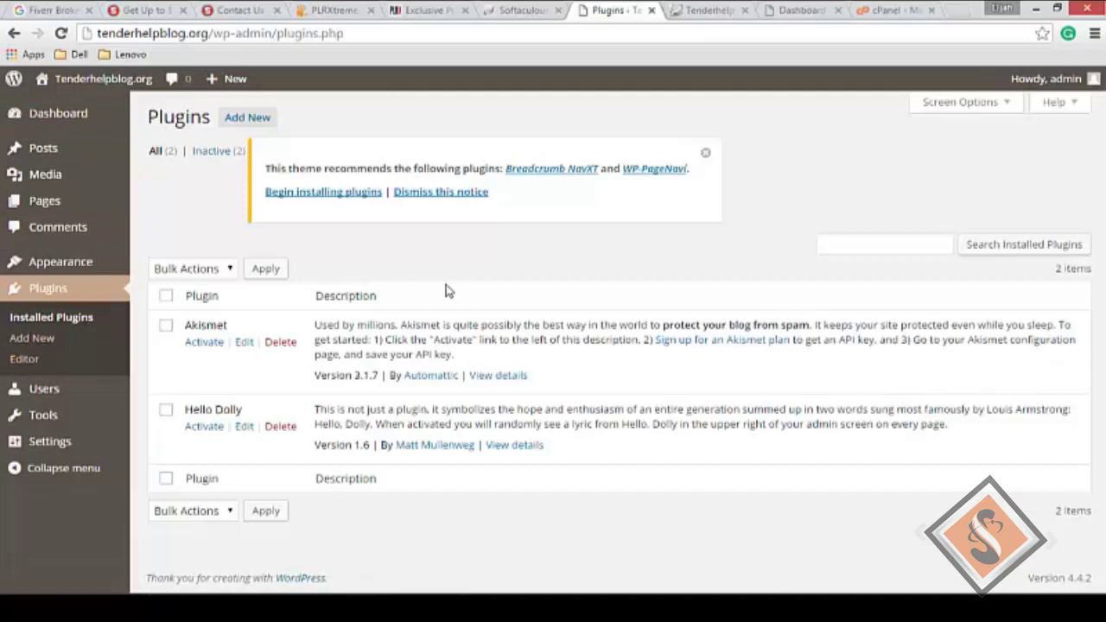
{"action": "left_click", "coordinate": [704, 156]}
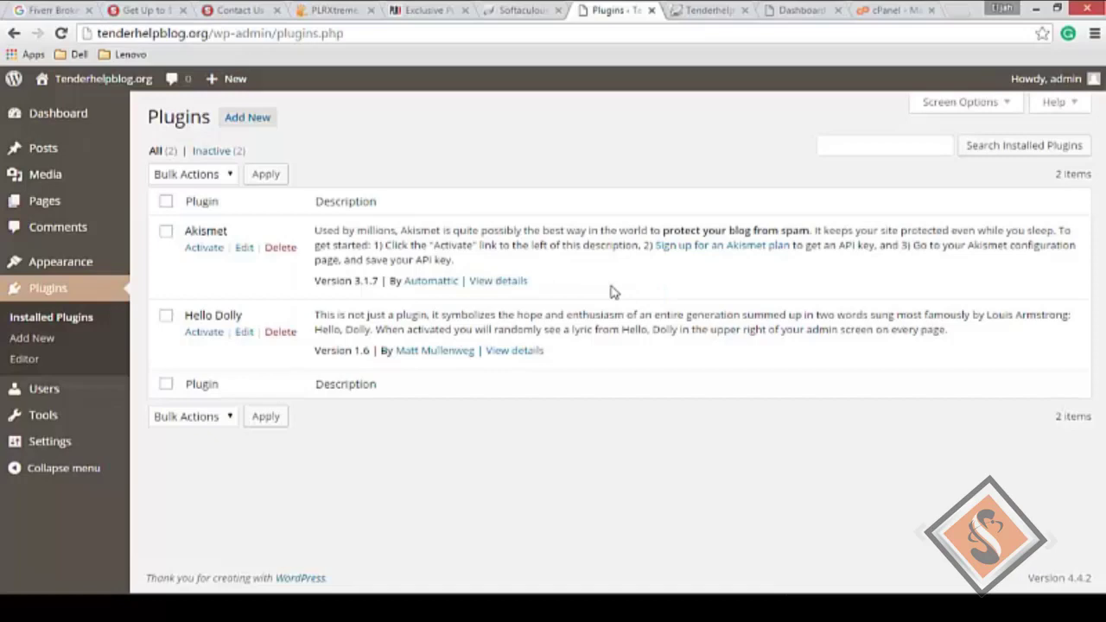
Step: View the blog front page, scrolling past the Hello world! post and sidebar widgets
{"action": "left_click", "coordinate": [706, 12]}
{"action": "scroll", "coordinate": [519, 282], "scroll_direction": "down", "scroll_amount": 5}
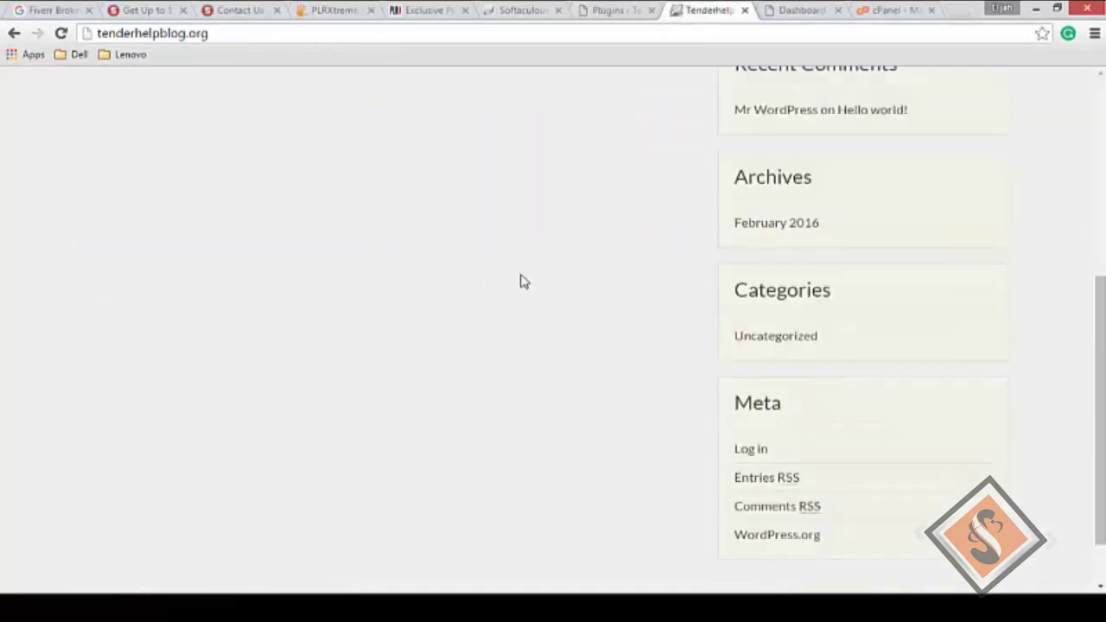
{"action": "scroll", "coordinate": [519, 277], "scroll_direction": "up", "scroll_amount": 5}
{"action": "scroll", "coordinate": [519, 275], "scroll_direction": "down", "scroll_amount": 5}
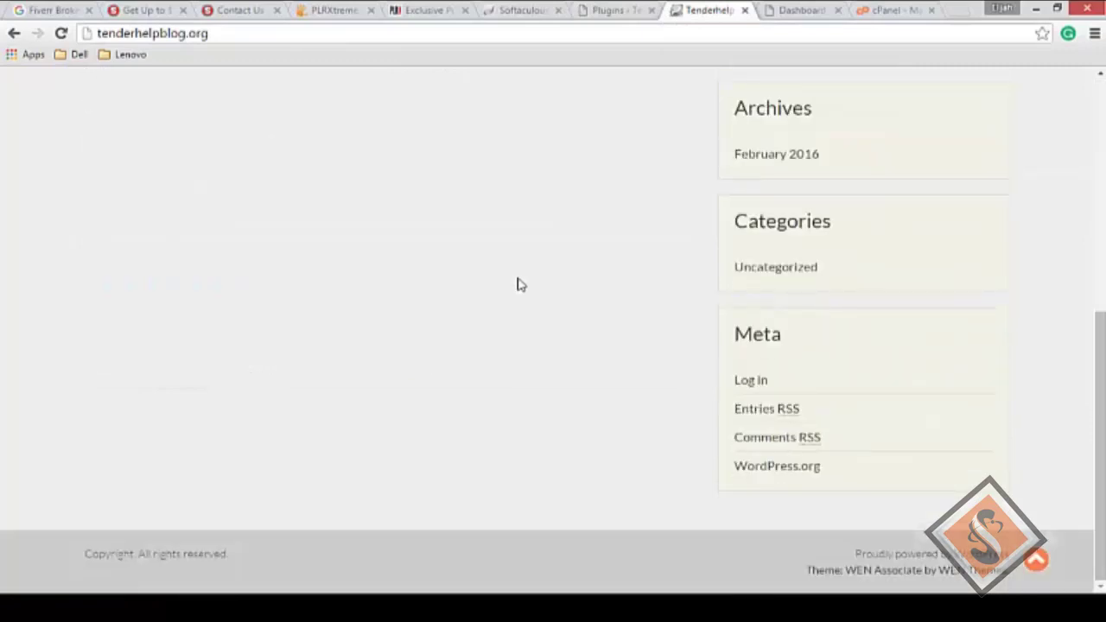
{"action": "scroll", "coordinate": [822, 364], "scroll_direction": "up", "scroll_amount": 5}
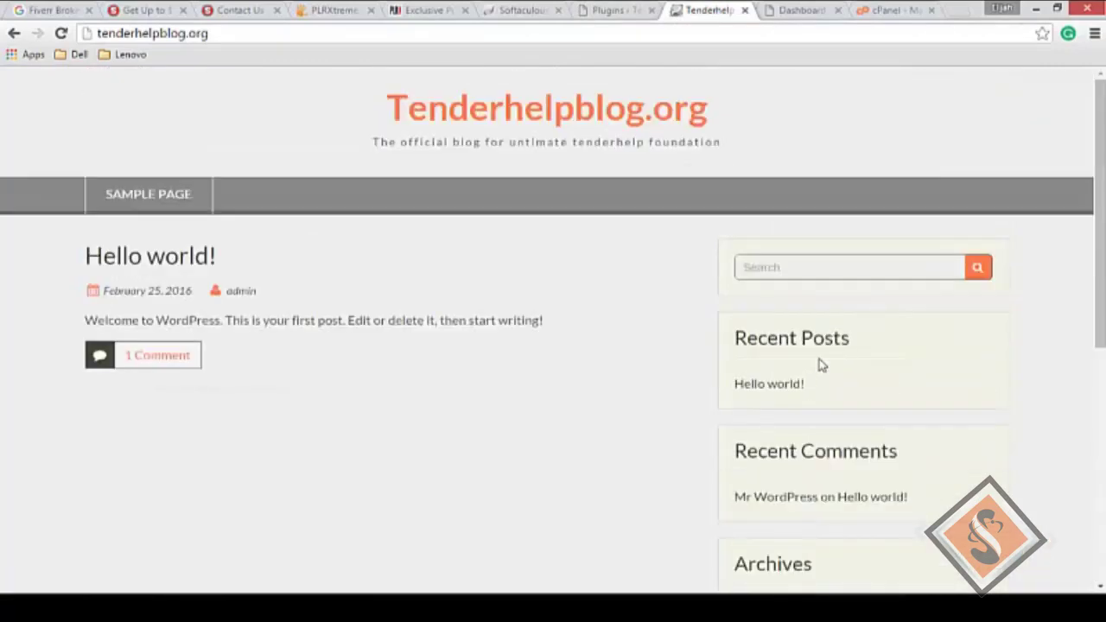
Step: Compare the Plugins page with the blog front page, scrolling the blog again
{"action": "left_click", "coordinate": [605, 11]}
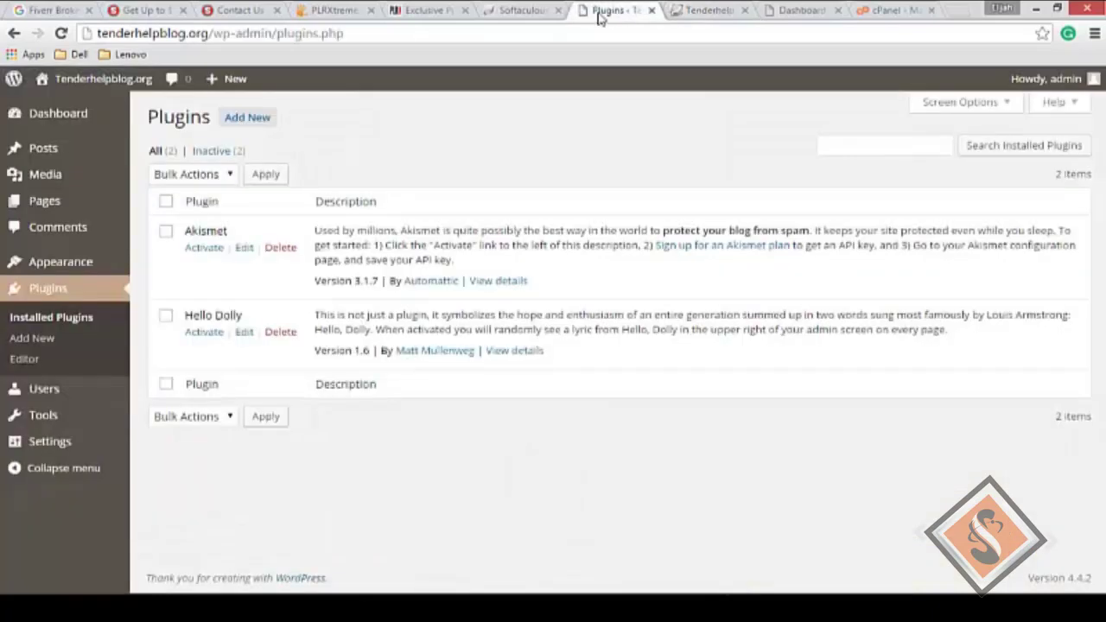
{"action": "left_click", "coordinate": [698, 11]}
{"action": "scroll", "coordinate": [585, 218], "scroll_direction": "down", "scroll_amount": 1}
{"action": "scroll", "coordinate": [587, 216], "scroll_direction": "down", "scroll_amount": 4}
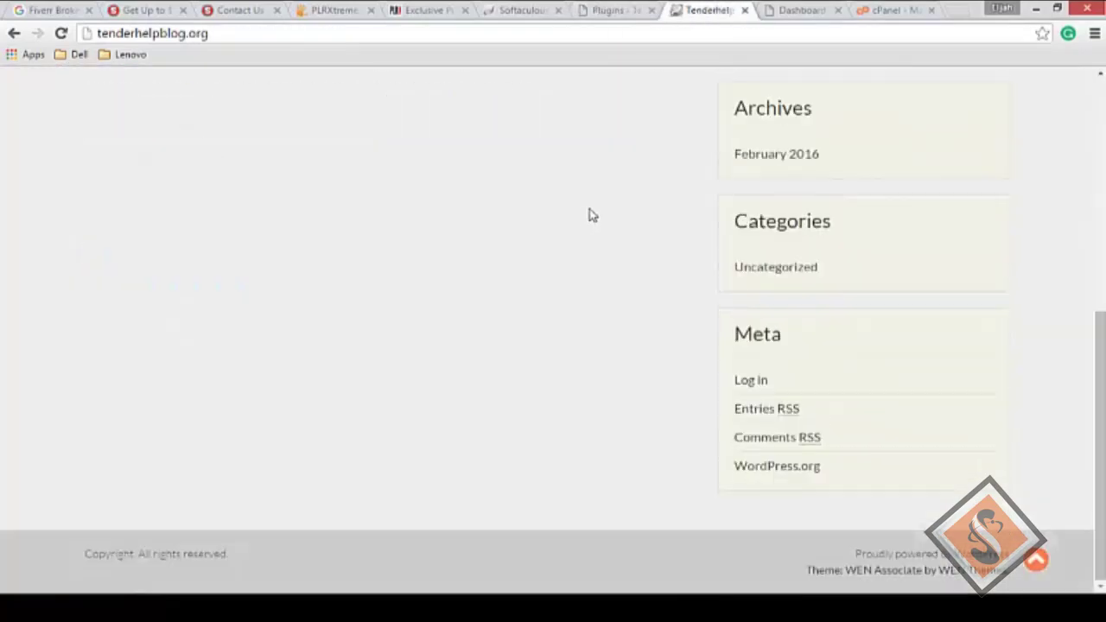
{"action": "scroll", "coordinate": [588, 213], "scroll_direction": "up", "scroll_amount": 5}
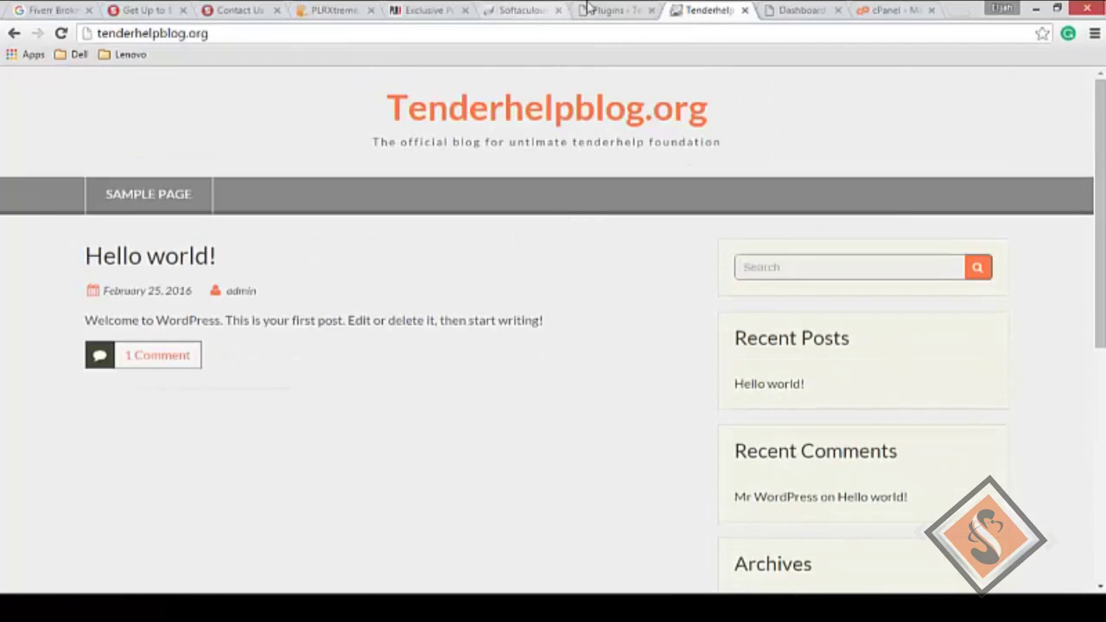
Step: Toggle repeatedly between the Plugins and blog tabs, finishing by scrolling the blog front page
{"action": "left_click", "coordinate": [610, 11]}
{"action": "left_click", "coordinate": [708, 10]}
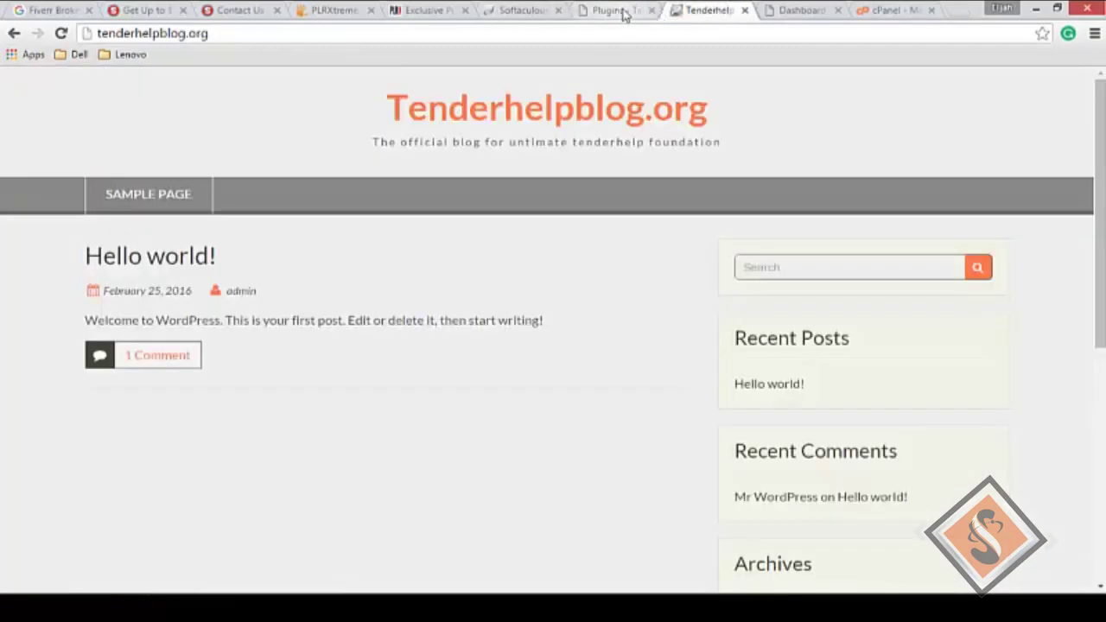
{"action": "left_click", "coordinate": [619, 10]}
{"action": "left_click", "coordinate": [713, 10]}
{"action": "left_click", "coordinate": [621, 11]}
{"action": "left_click", "coordinate": [707, 10]}
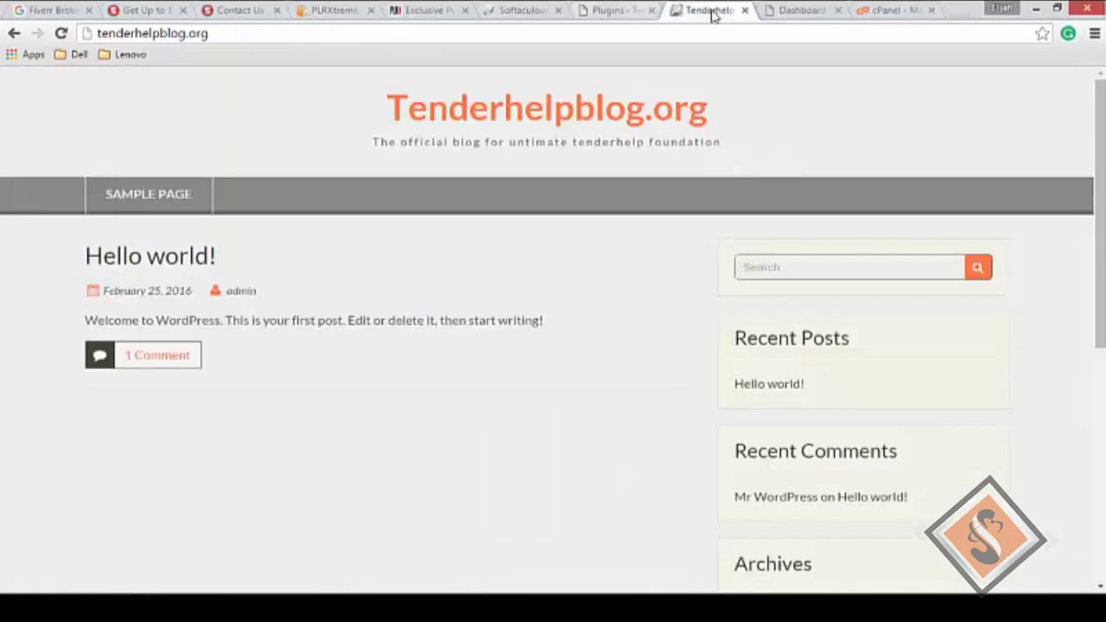
{"action": "left_click", "coordinate": [619, 11]}
{"action": "left_click", "coordinate": [709, 10]}
{"action": "scroll", "coordinate": [565, 160], "scroll_direction": "down", "scroll_amount": 5}
{"action": "scroll", "coordinate": [569, 162], "scroll_direction": "down", "scroll_amount": 2}
{"action": "scroll", "coordinate": [570, 161], "scroll_direction": "up", "scroll_amount": 6}
Step: Switch between the blog and Plugins tabs several times, settling on the Plugins page with Akismet and Hello Dolly
{"action": "scroll", "coordinate": [510, 205], "scroll_direction": "down", "scroll_amount": 5}
{"action": "scroll", "coordinate": [511, 204], "scroll_direction": "up", "scroll_amount": 5}
{"action": "left_click", "coordinate": [610, 11]}
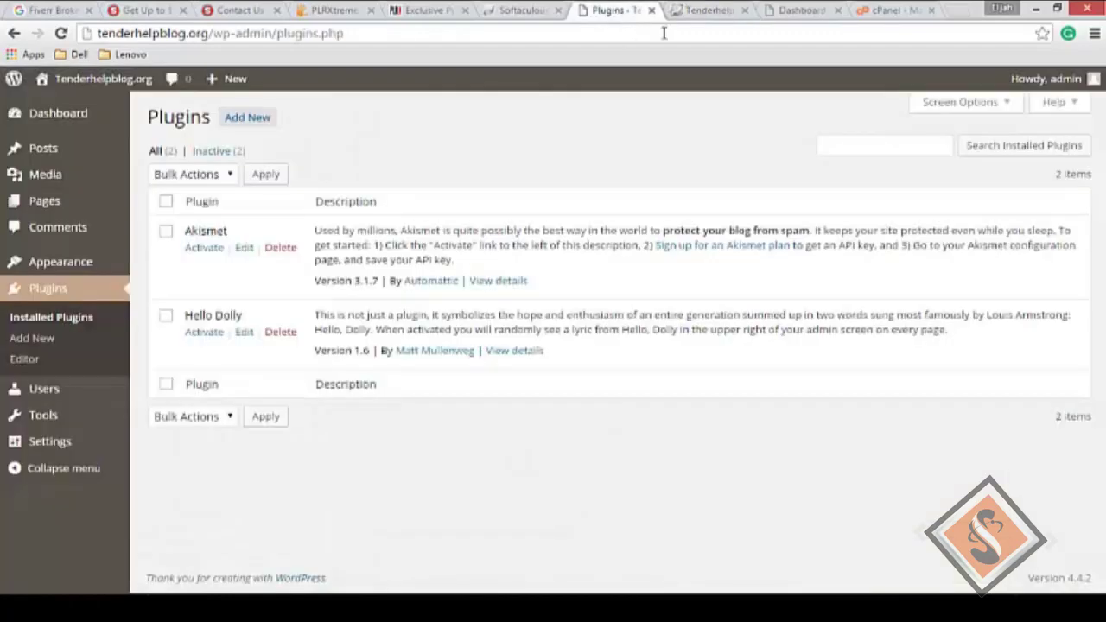
{"action": "left_click", "coordinate": [707, 12]}
{"action": "left_click", "coordinate": [619, 12]}
{"action": "left_click", "coordinate": [709, 12]}
{"action": "left_click", "coordinate": [615, 12]}
{"action": "left_click", "coordinate": [705, 12]}
{"action": "left_click", "coordinate": [636, 14]}
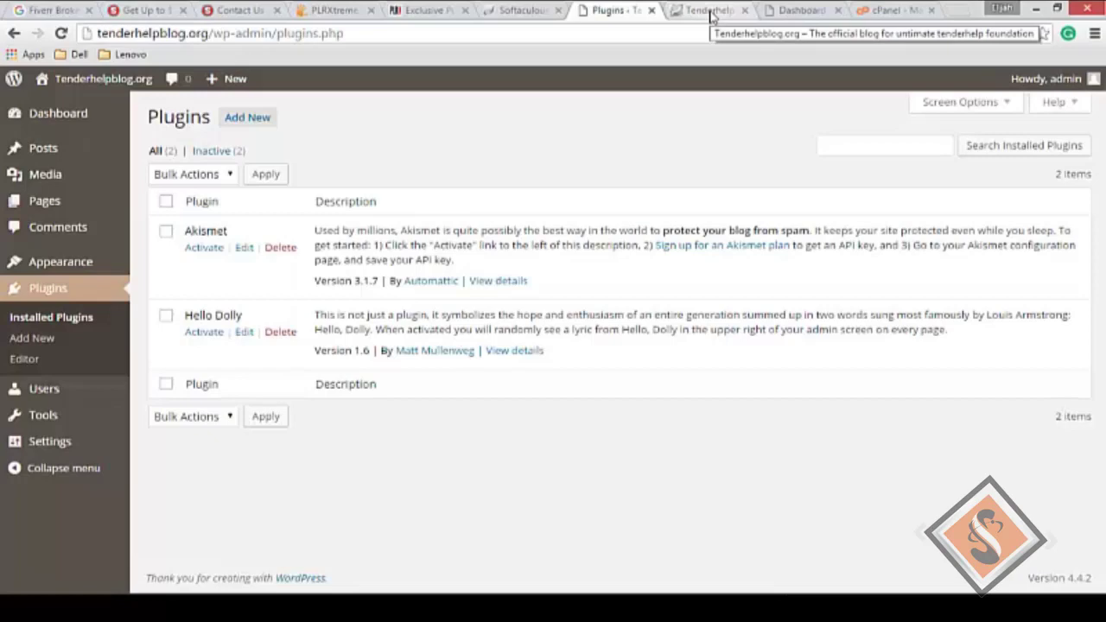
{"action": "left_click", "coordinate": [711, 14]}
{"action": "left_click", "coordinate": [633, 12]}
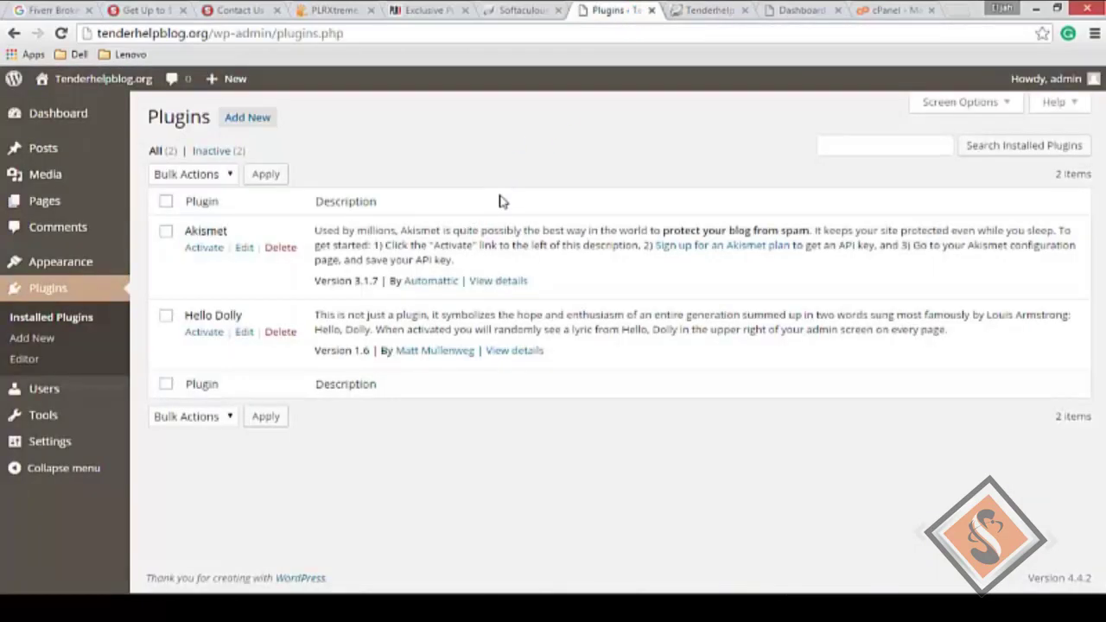
{"action": "left_click", "coordinate": [704, 10]}
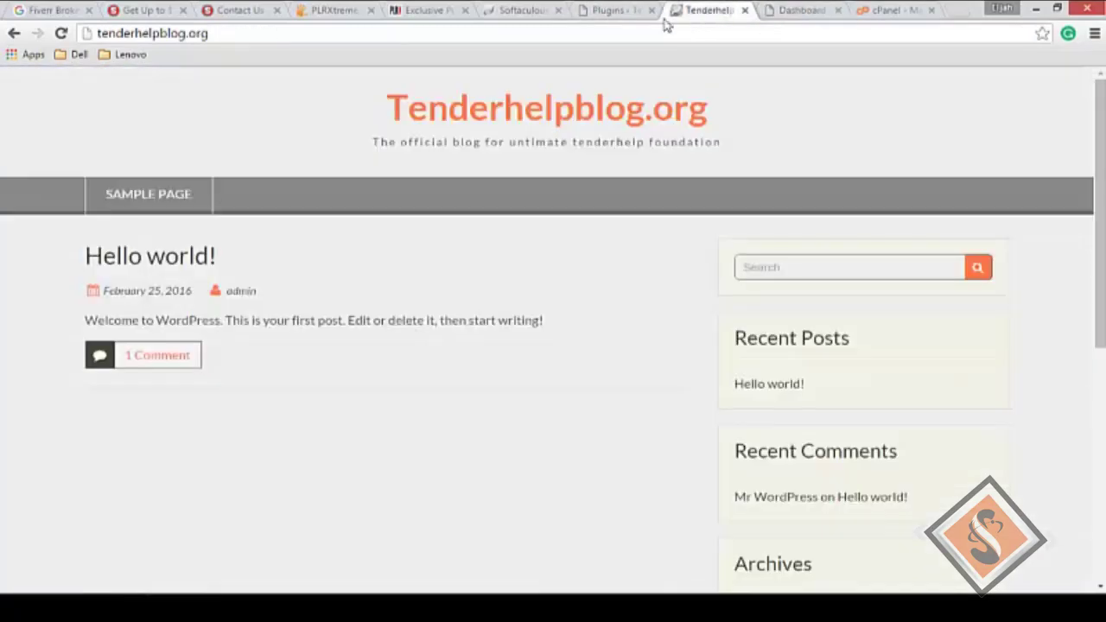
{"action": "left_click", "coordinate": [610, 12]}
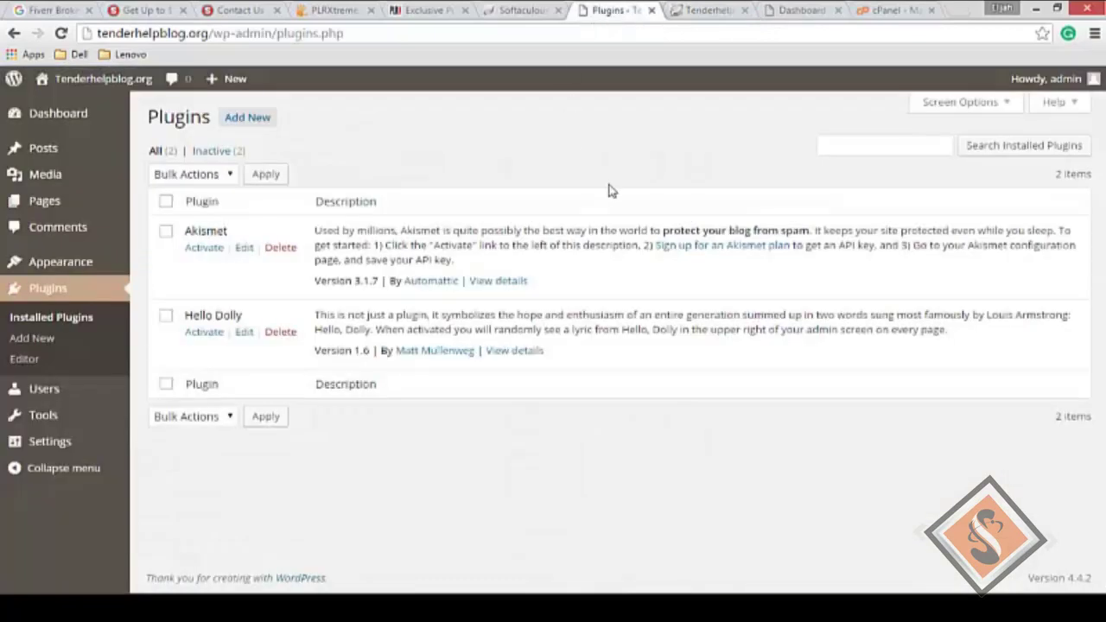